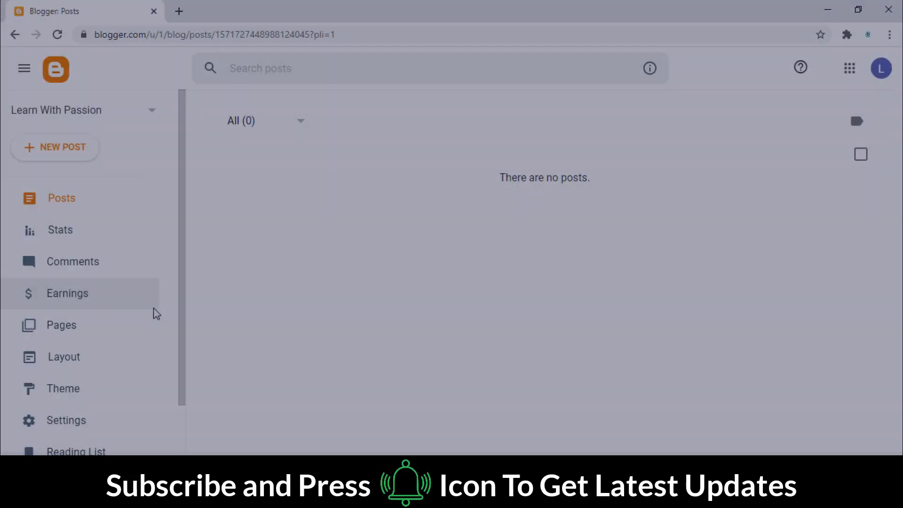
Step: Scroll the empty Posts dashboard's sidebar down toward View blog
scroll(155, 313, down, 2)
Step: Open the live blog, check its blogspot address, then close the preview tab
click(67, 390)
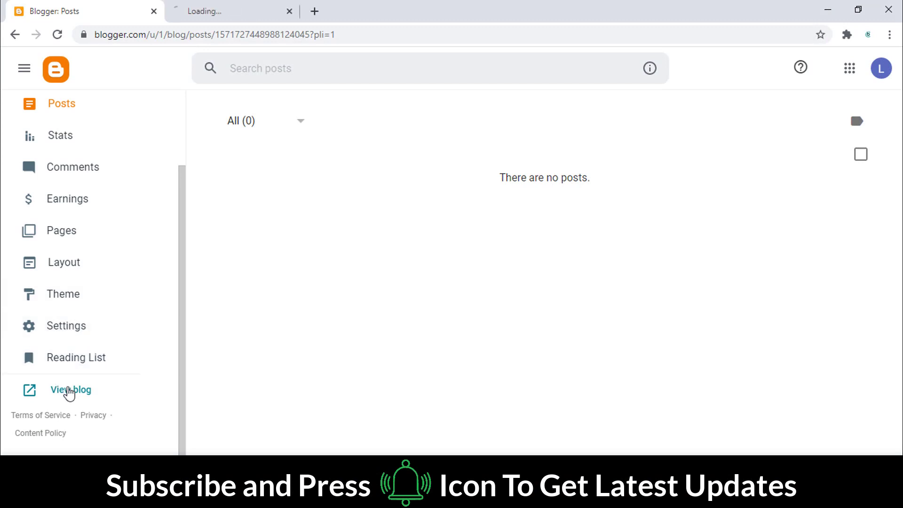
click(262, 6)
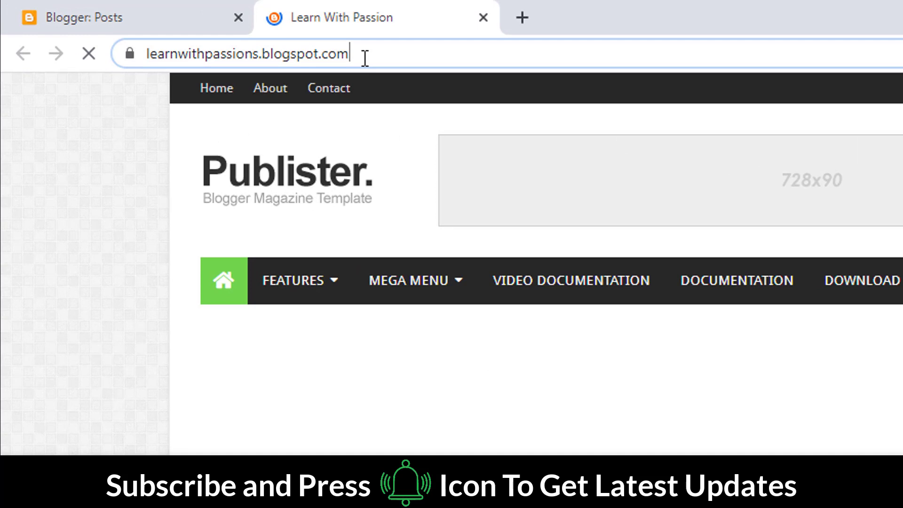
click(141, 35)
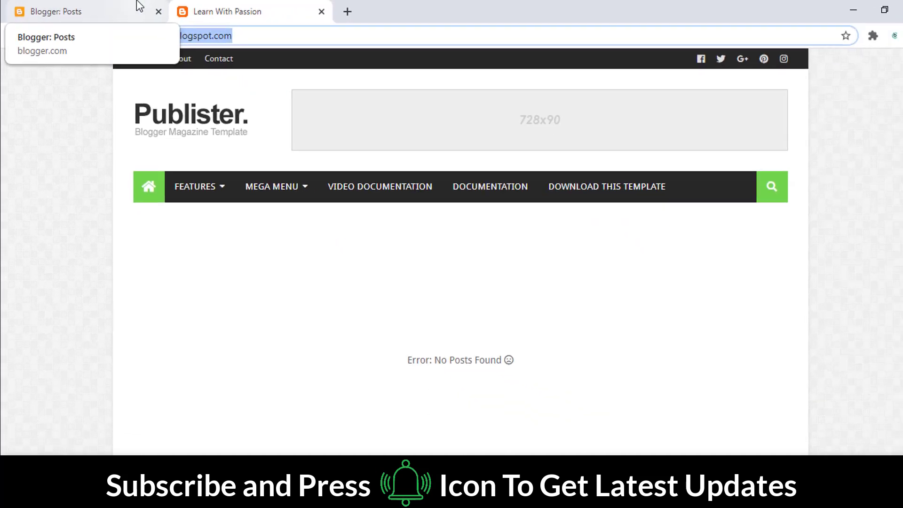
click(139, 7)
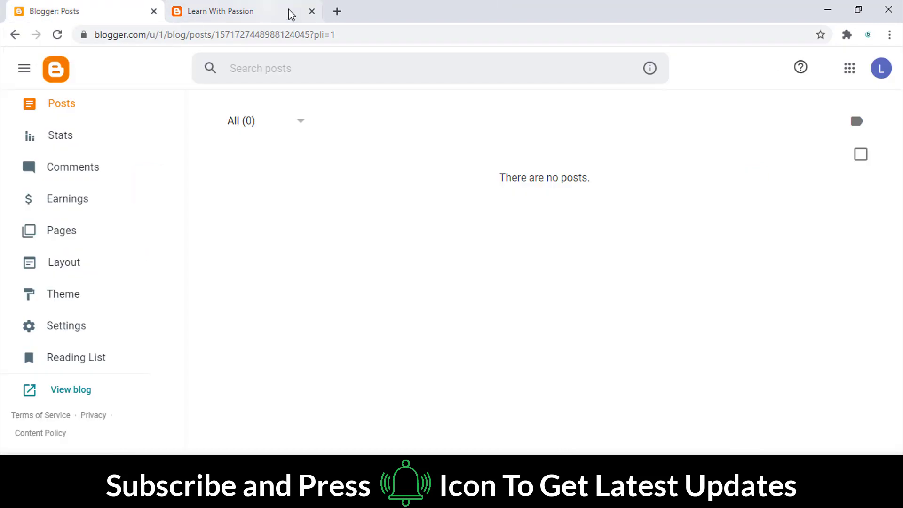
click(322, 11)
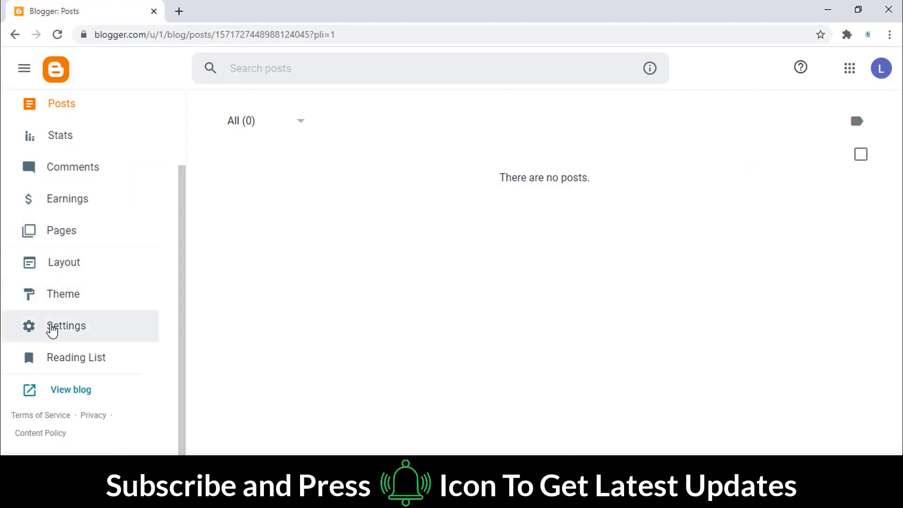
Step: Open the Custom domain entry under Publishing in the blog's Settings
click(52, 328)
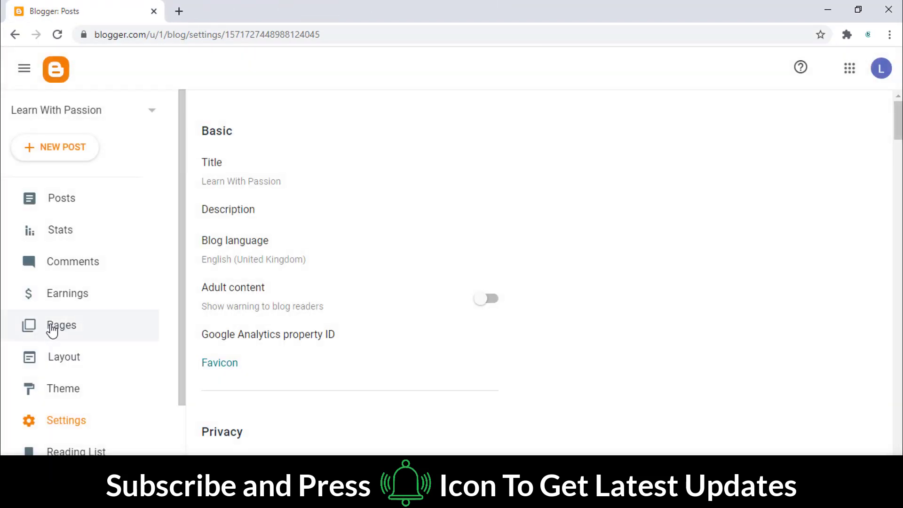
scroll(317, 294, down, 7)
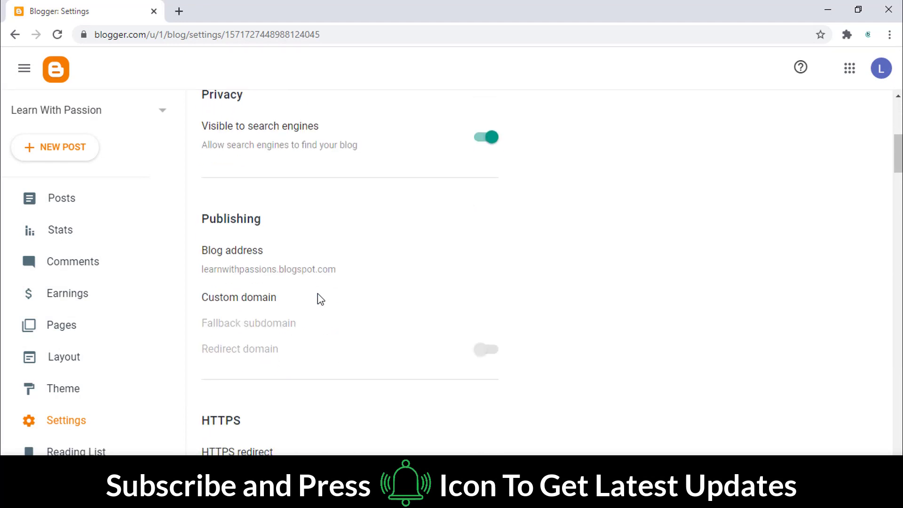
click(243, 302)
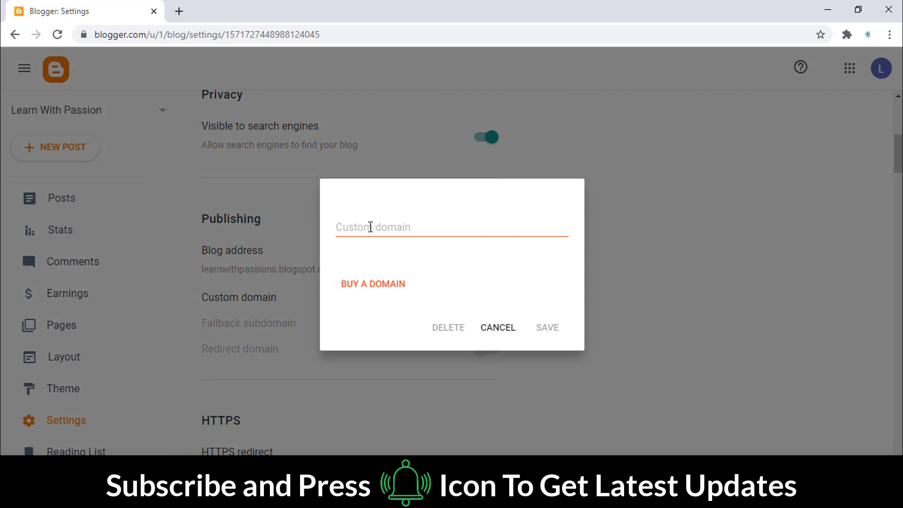
click(370, 227)
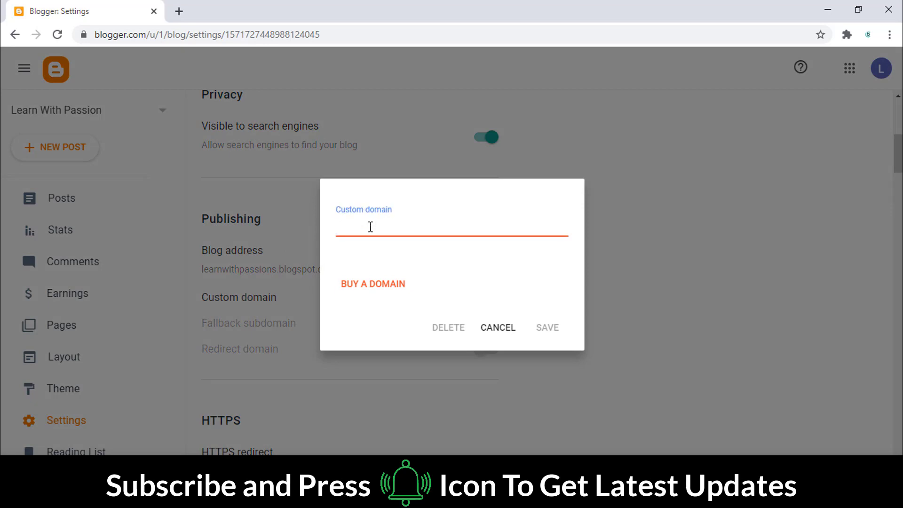
click(178, 11)
Step: Load namecheap.com and sign in to the Namecheap account
text(namecheap.com)
key(Return)
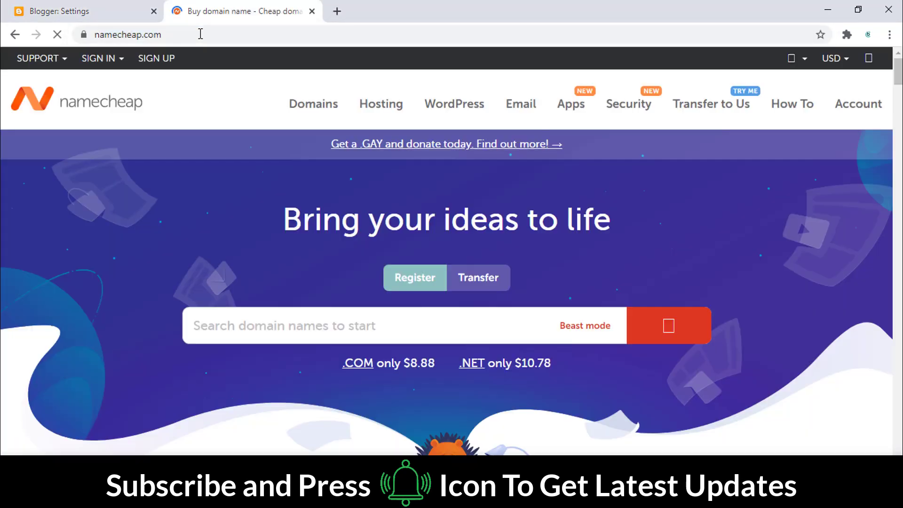
click(102, 58)
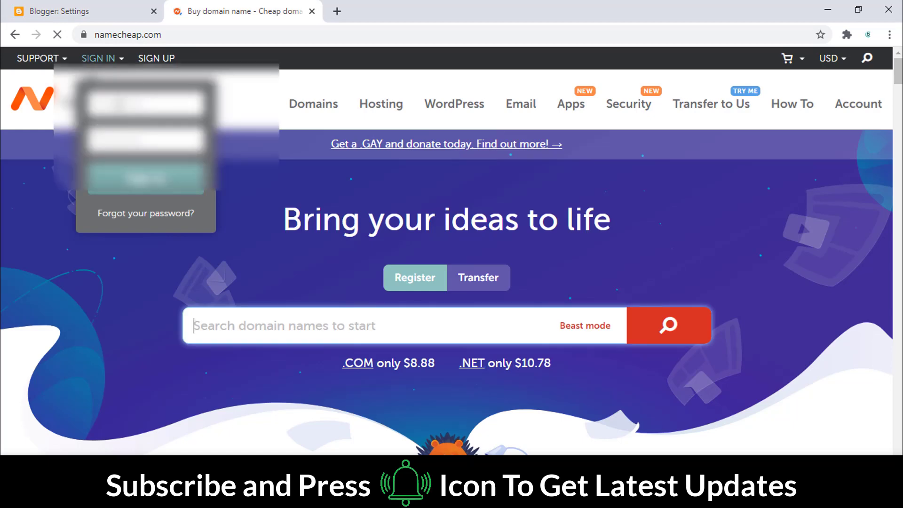
click(138, 188)
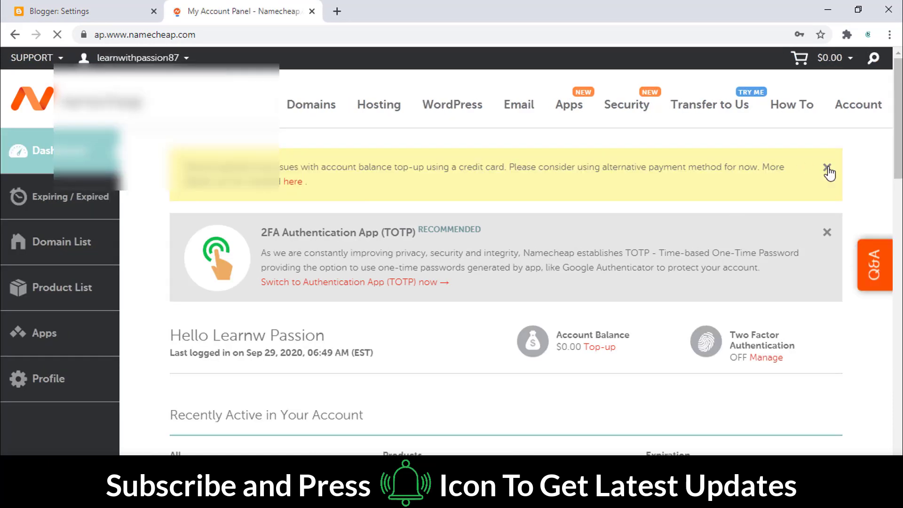
click(828, 169)
scroll(409, 312, down, 2)
Step: Open the learnwithpassion.me domain's management page and copy the domain name
double_click(270, 322)
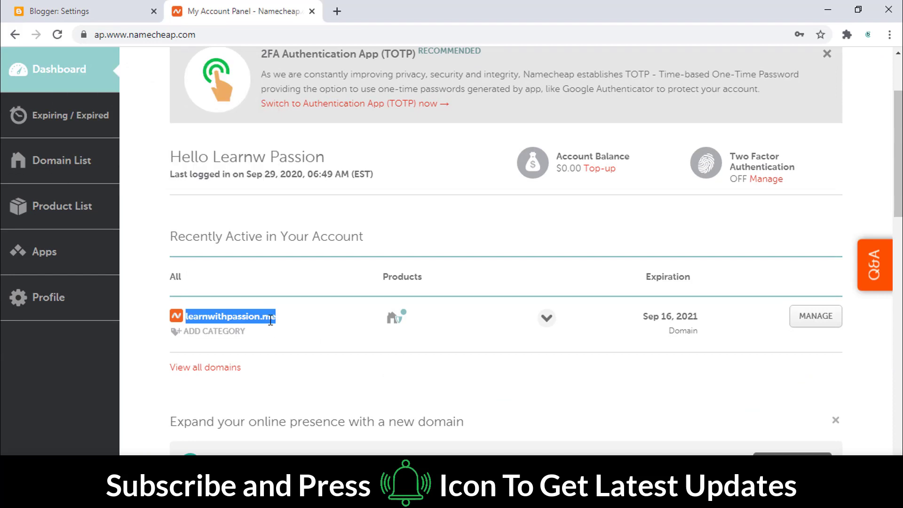
click(807, 325)
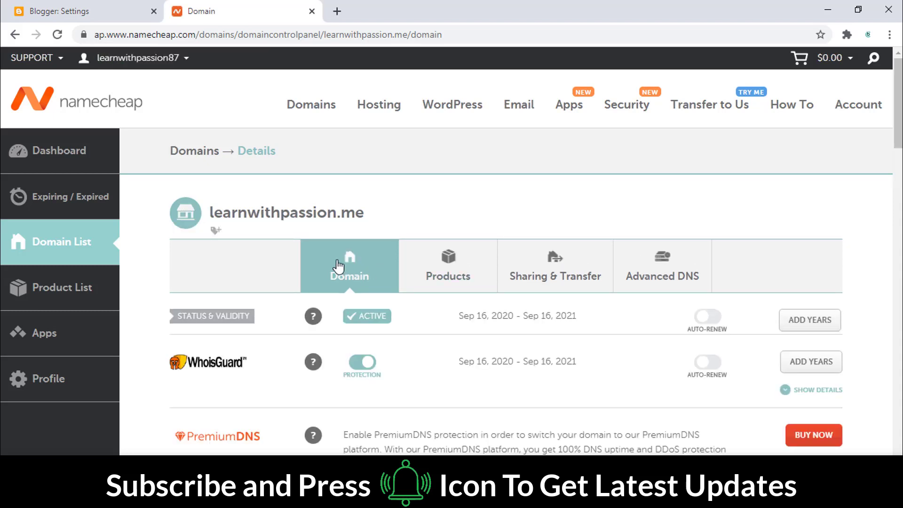
drag(211, 212, 346, 214)
right_click(346, 214)
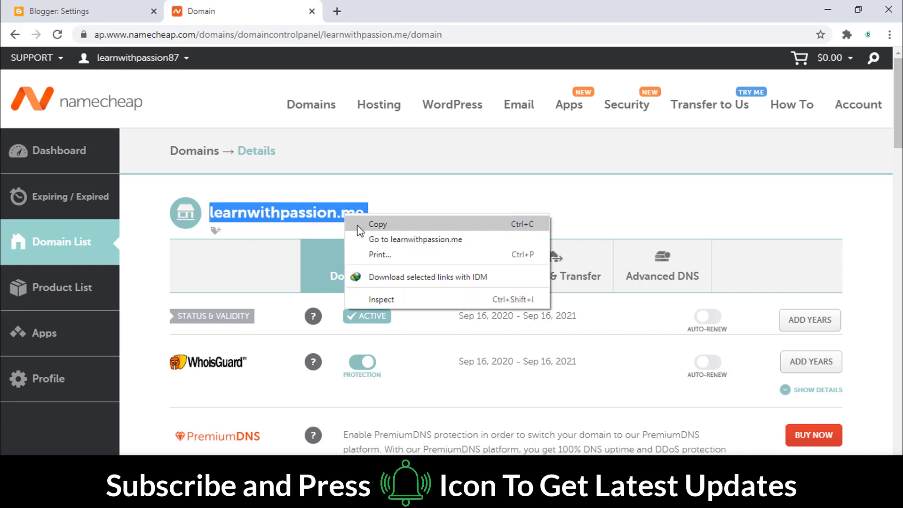
click(371, 224)
click(99, 6)
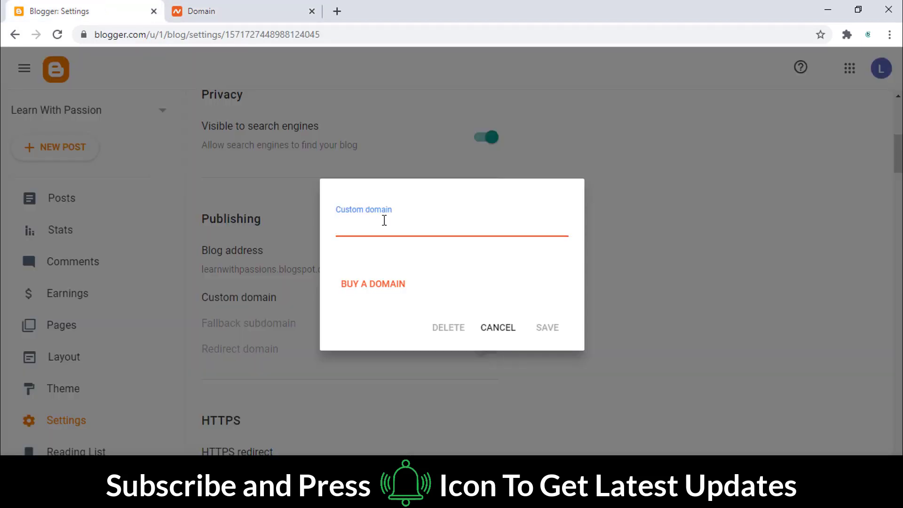
text(www.)
key(ctrl+v)
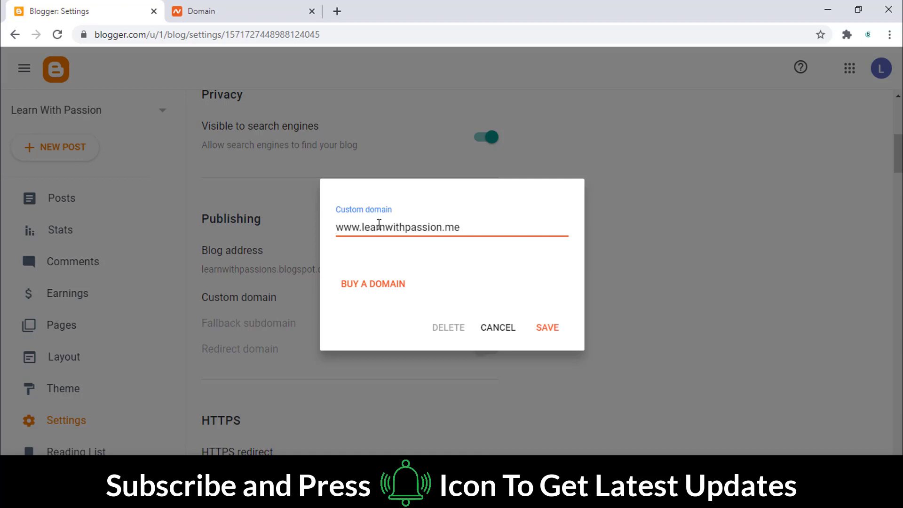
click(549, 334)
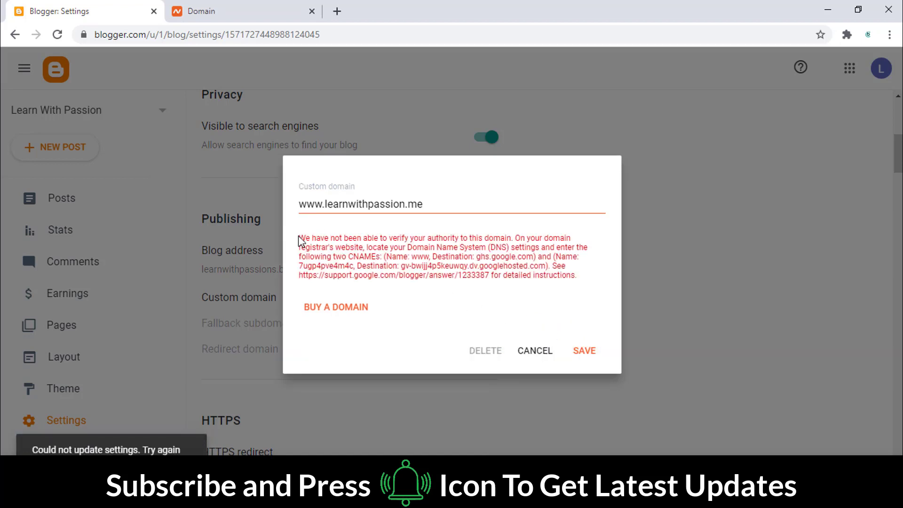
Step: Copy the ghs.google.com destination from Blogger's verification error message
drag(301, 235, 565, 235)
click(505, 243)
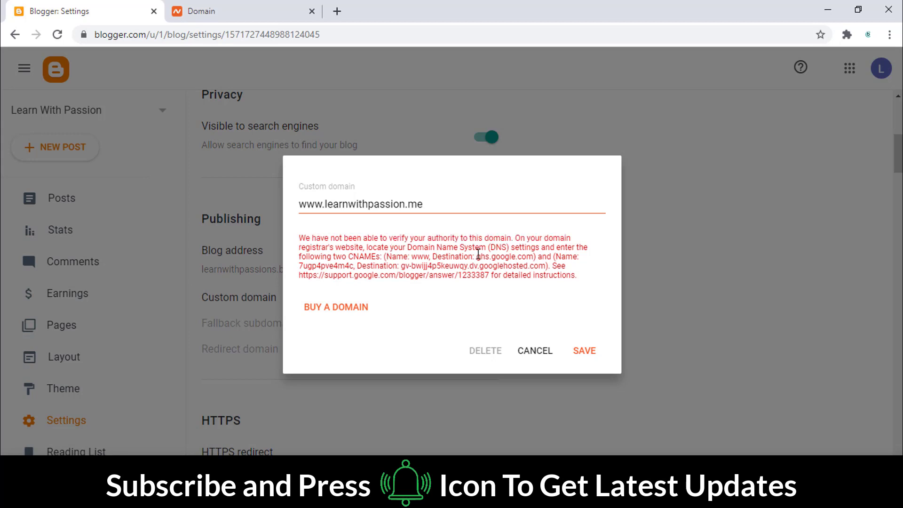
drag(476, 257, 530, 257)
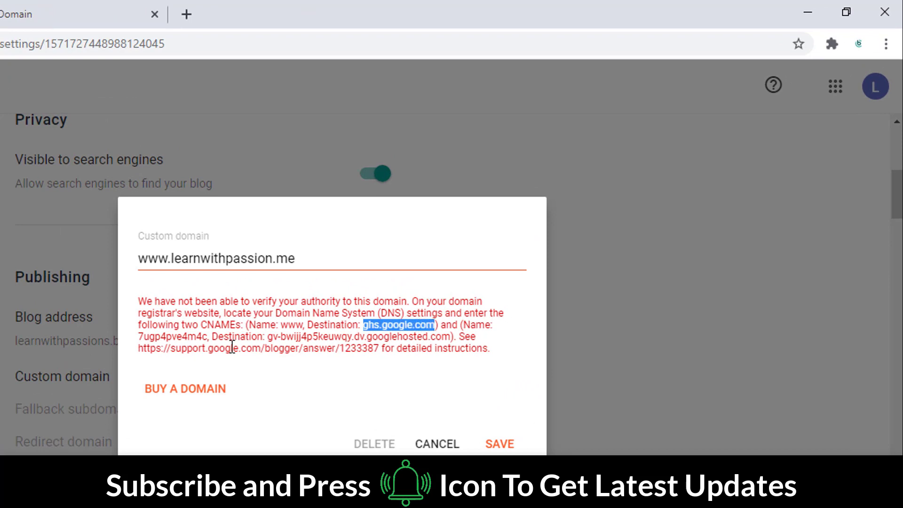
click(290, 340)
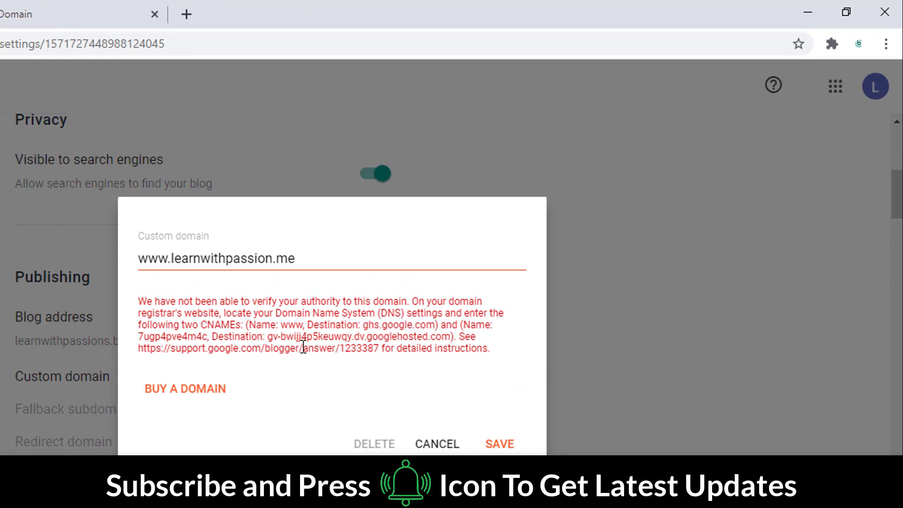
drag(365, 325, 430, 324)
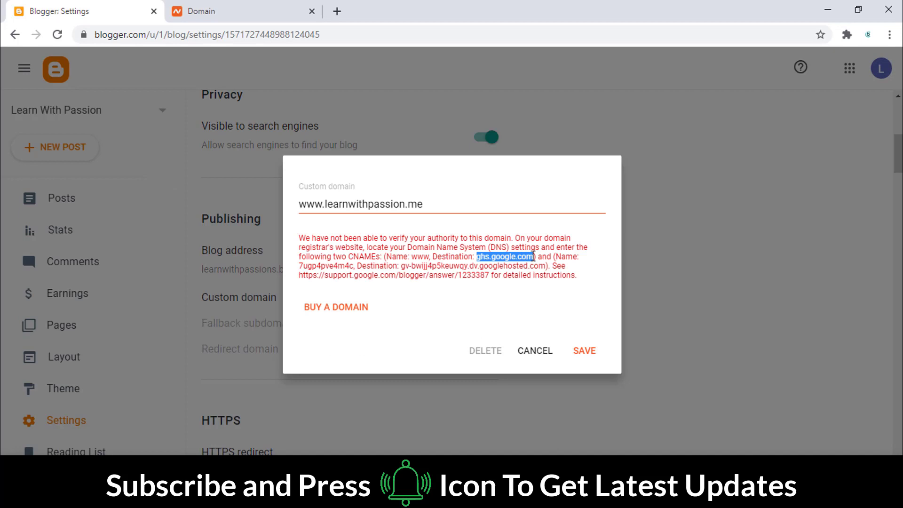
drag(530, 257, 535, 257)
right_click(534, 257)
click(548, 264)
click(194, 3)
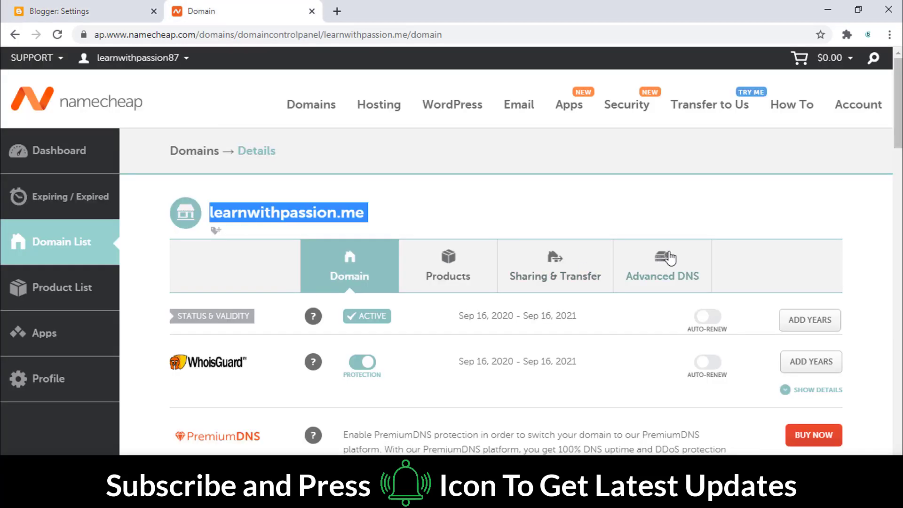
Step: In Advanced DNS, change the www CNAME value to ghs.google.com with a 1 min TTL
click(637, 282)
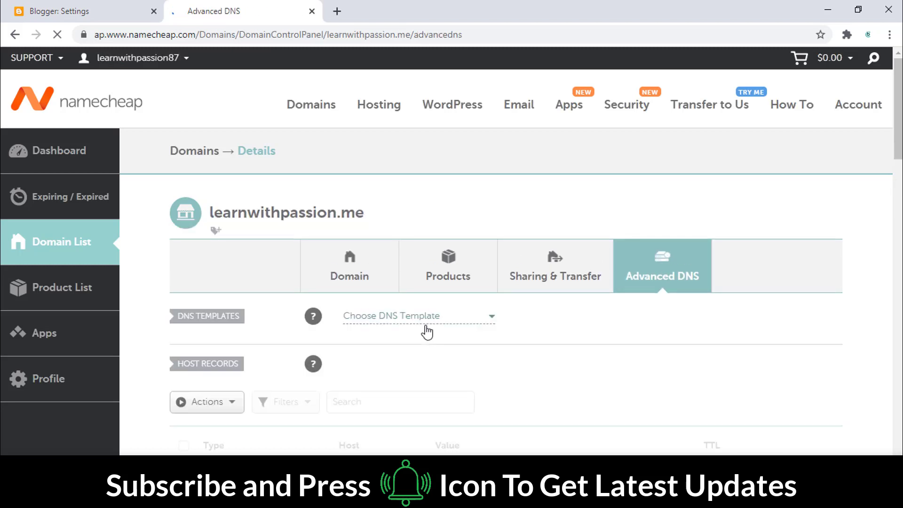
scroll(427, 332, down, 5)
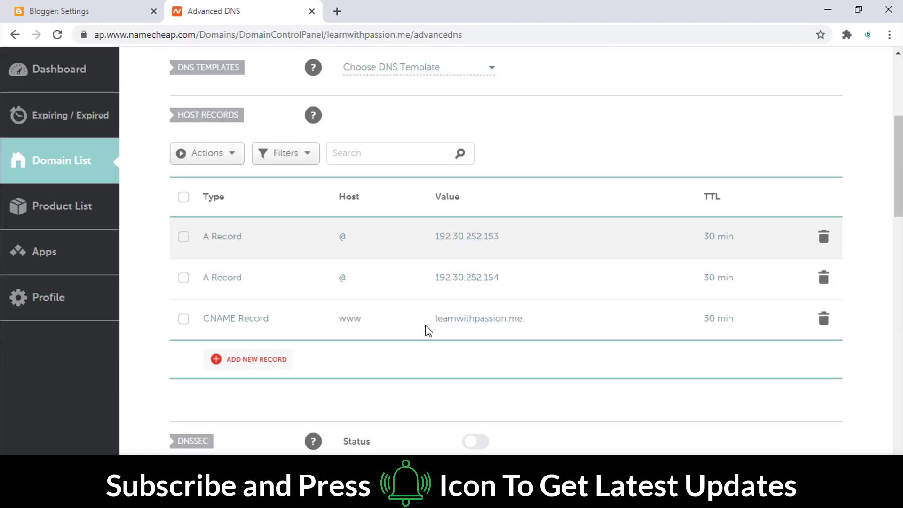
scroll(427, 332, down, 1)
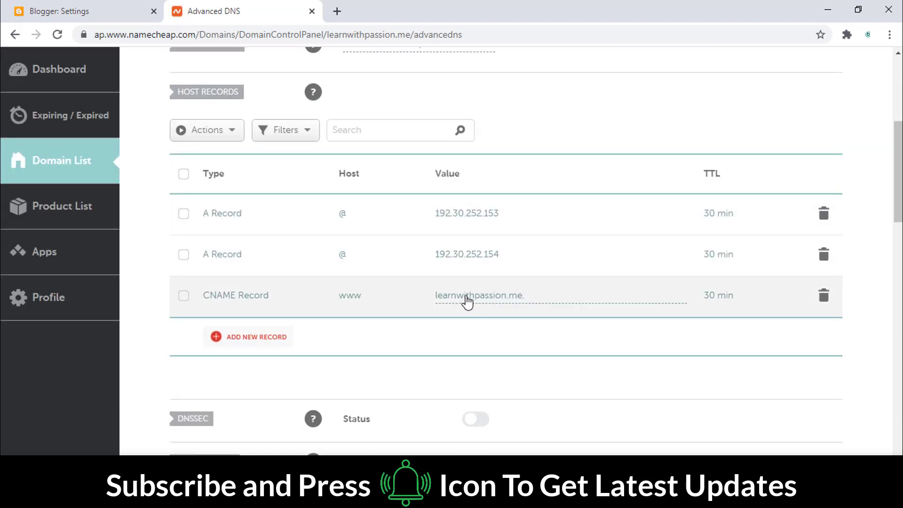
click(536, 301)
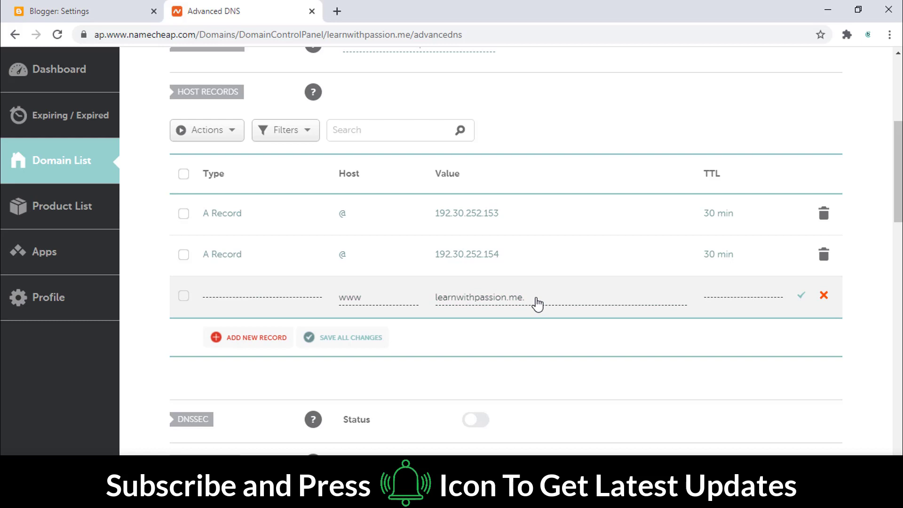
drag(536, 297, 437, 298)
key(ctrl+v)
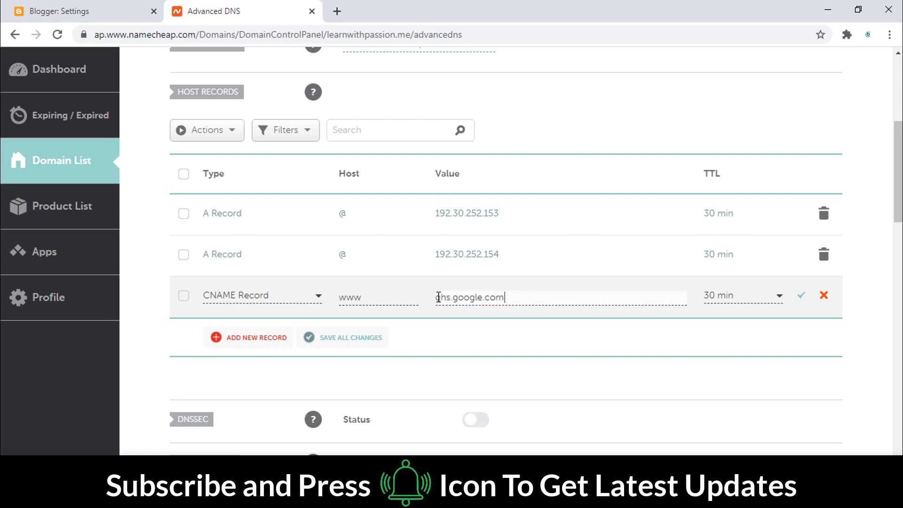
click(779, 296)
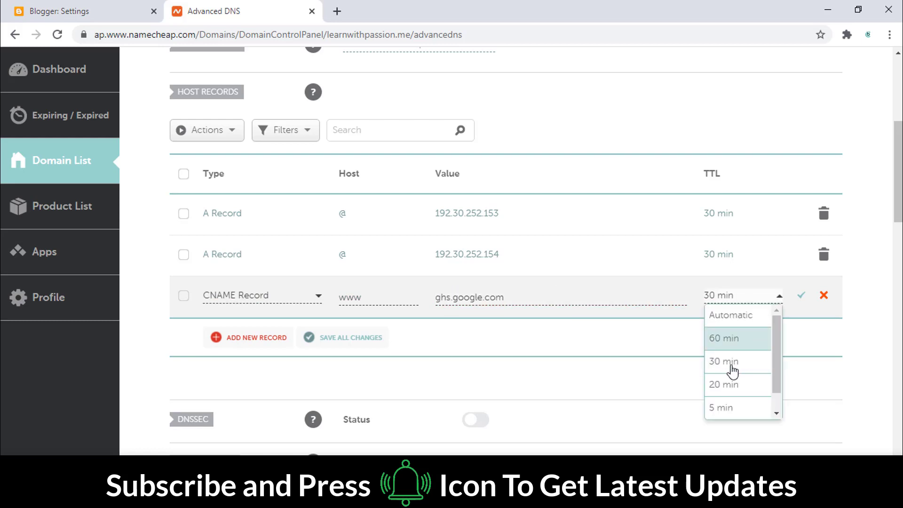
scroll(736, 392, down, 1)
click(719, 407)
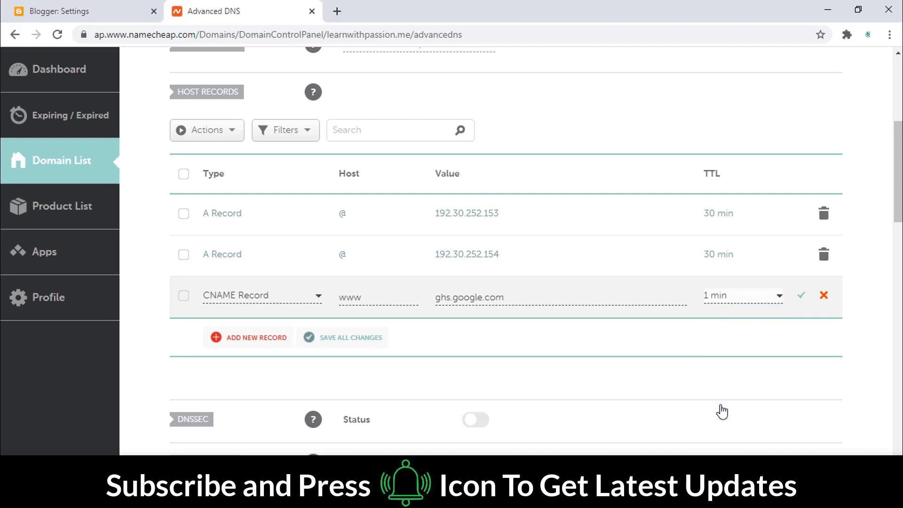
click(803, 301)
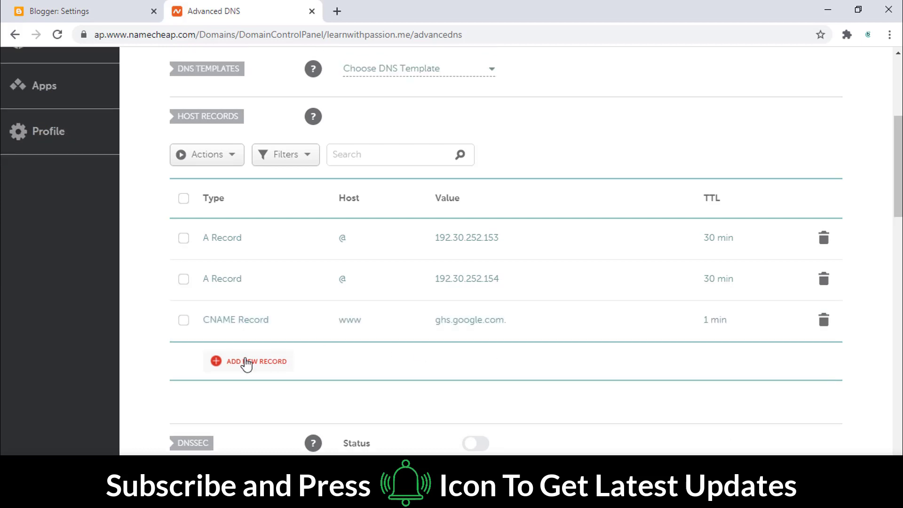
Step: Add a new CNAME Record and paste Blogger's second record name as its Host
click(258, 366)
scroll(256, 261, down, 2)
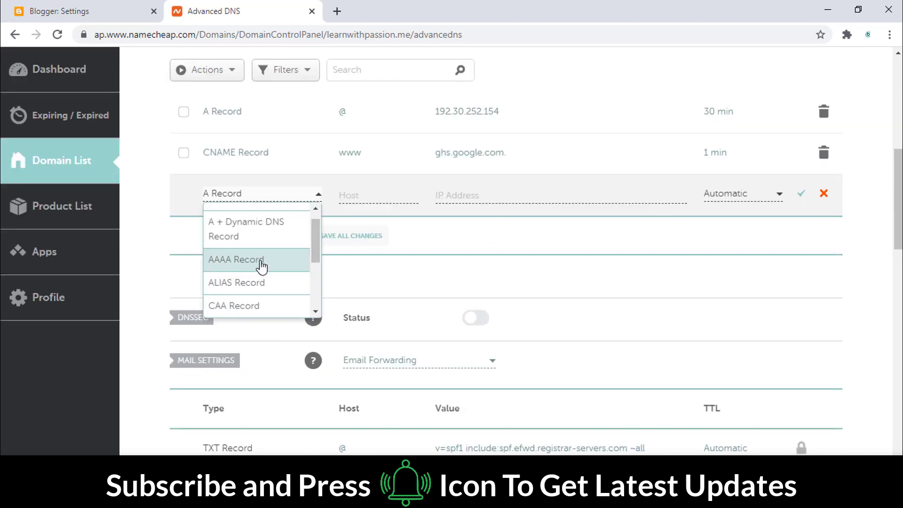
scroll(245, 263, down, 1)
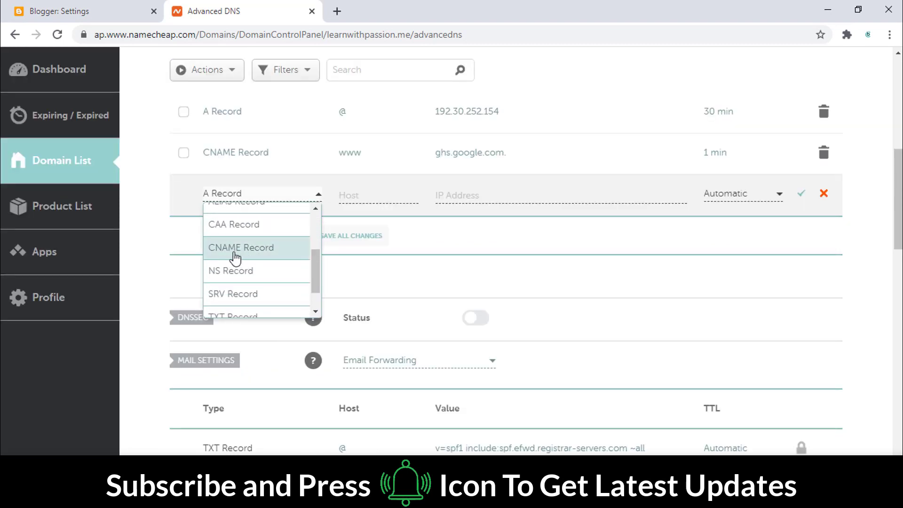
click(233, 253)
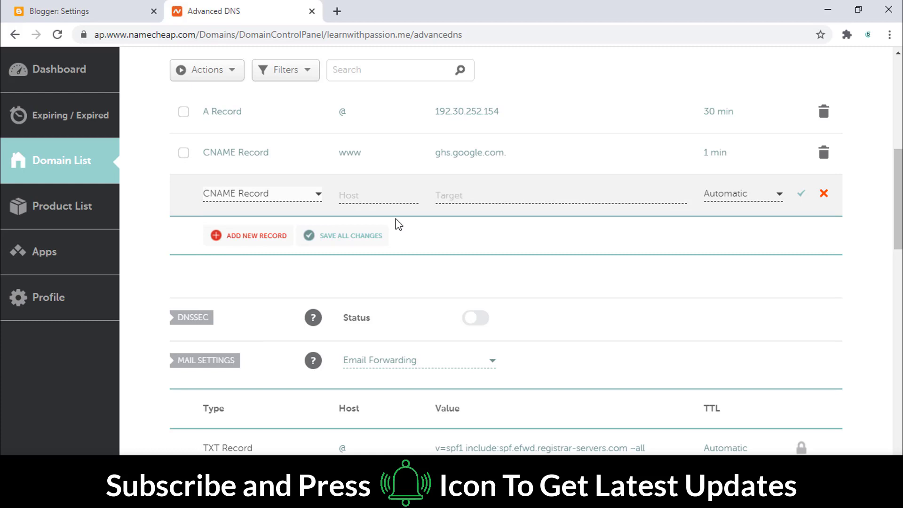
click(371, 200)
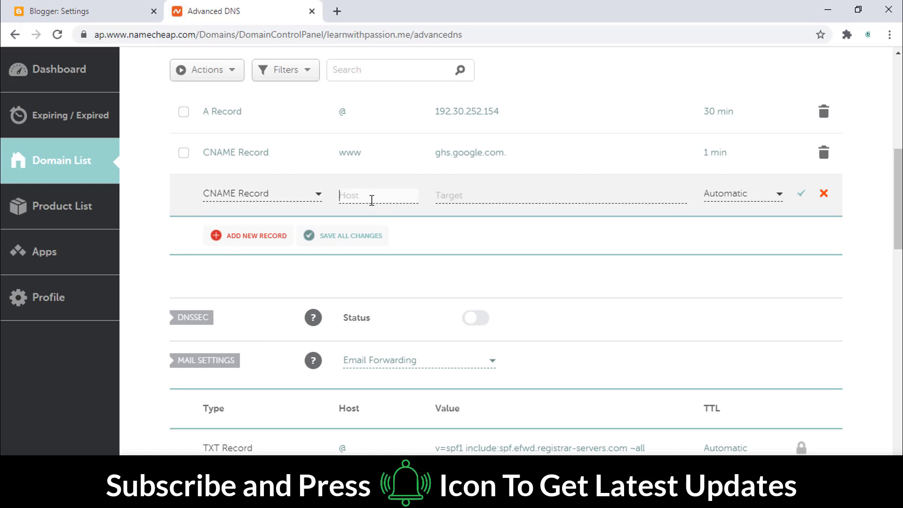
click(93, 6)
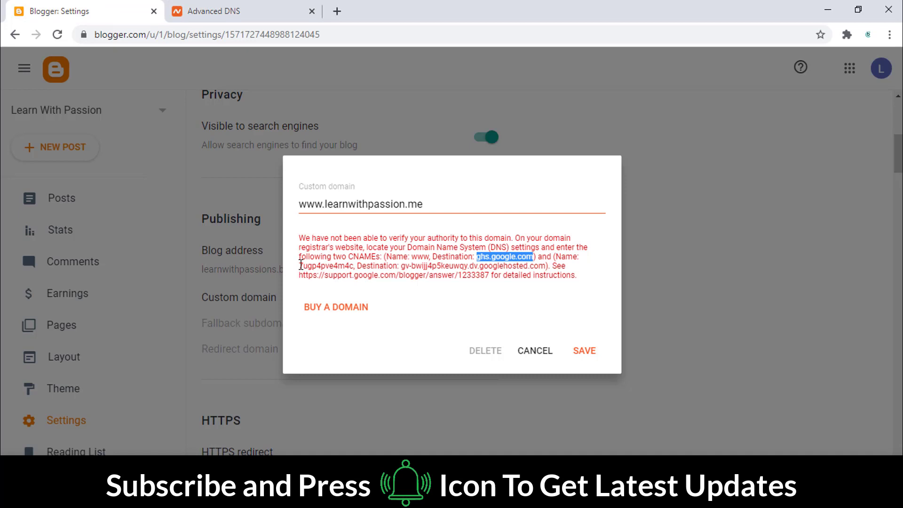
drag(300, 265, 351, 264)
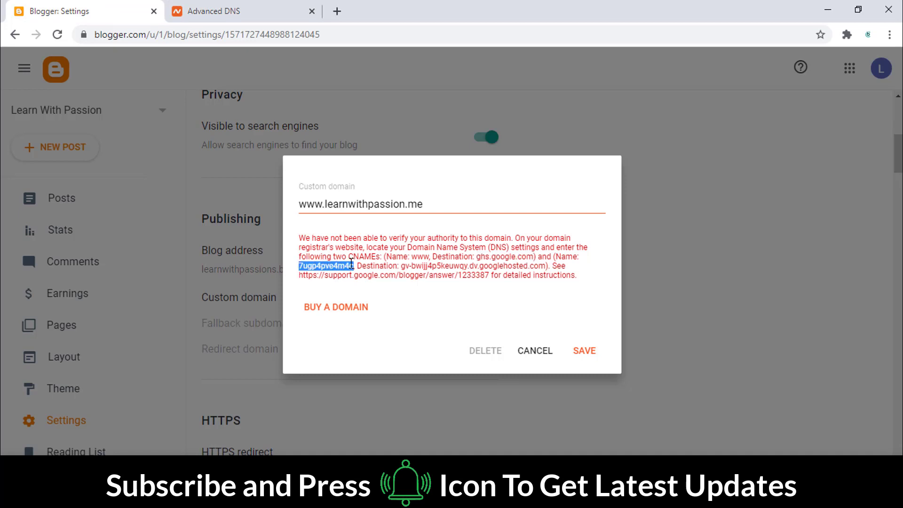
right_click(342, 264)
click(371, 274)
click(277, 14)
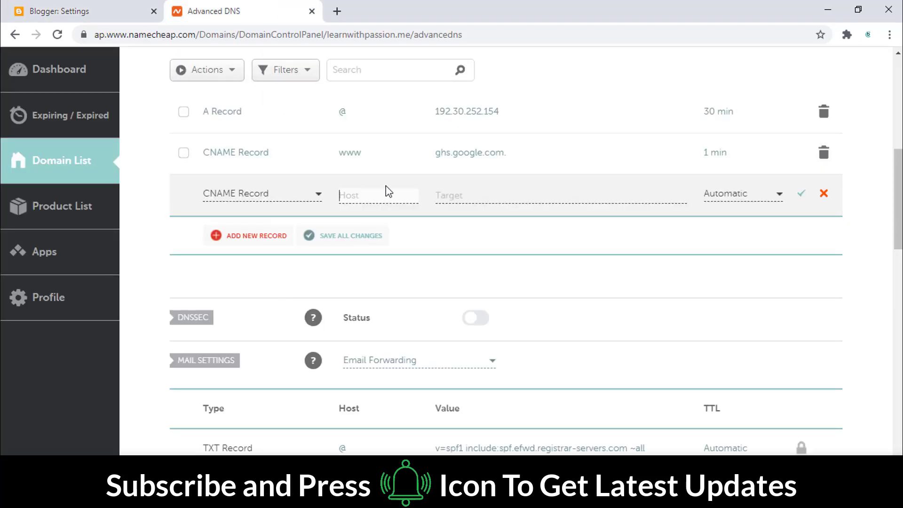
key(ctrl+v)
Step: Paste Blogger's googlehosted.com destination as the Target, set TTL to 1 min, and save
click(482, 196)
click(104, 9)
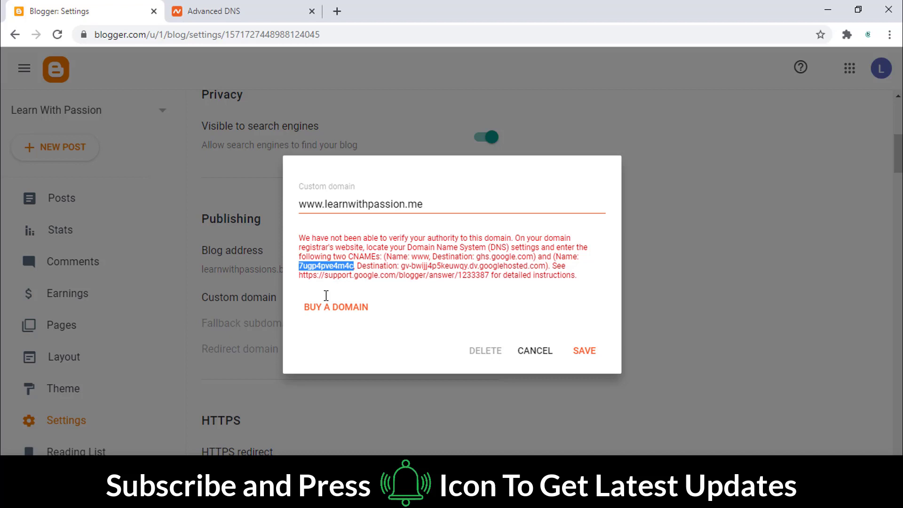
drag(403, 267, 537, 267)
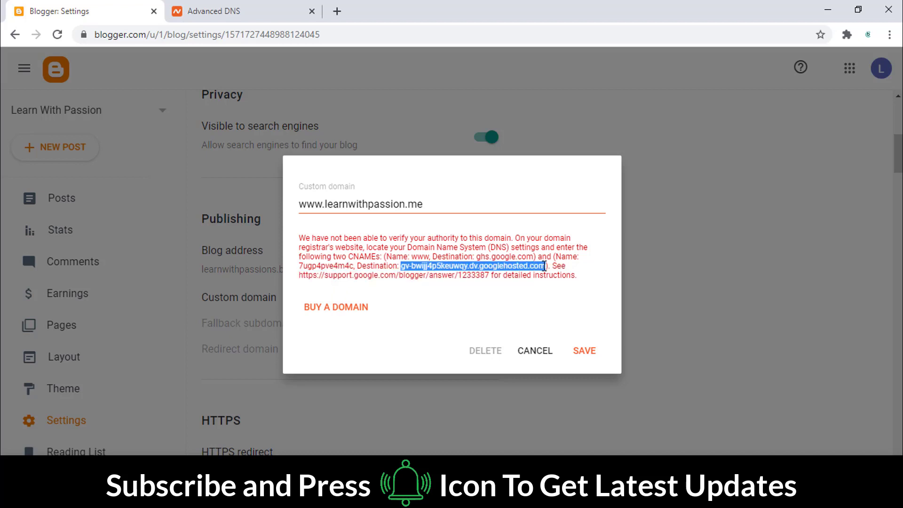
right_click(542, 265)
click(563, 274)
click(257, 7)
click(478, 197)
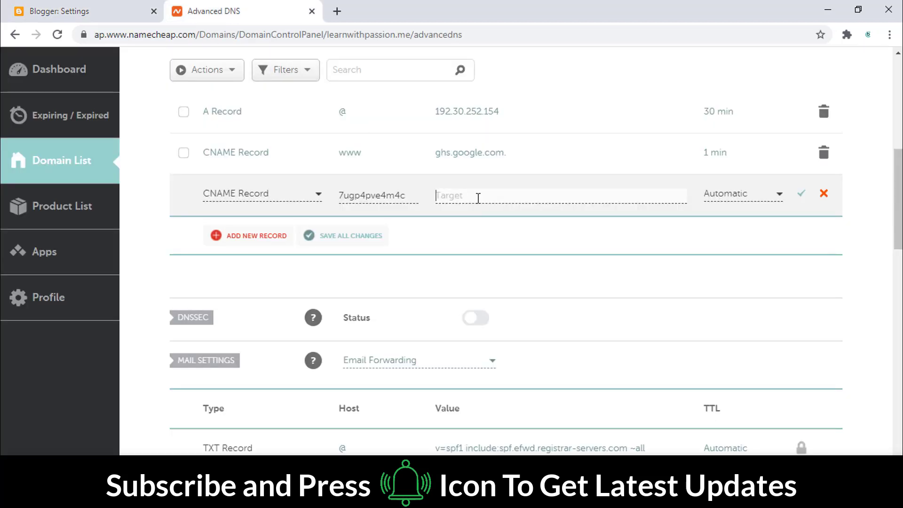
key(ctrl+v)
click(749, 195)
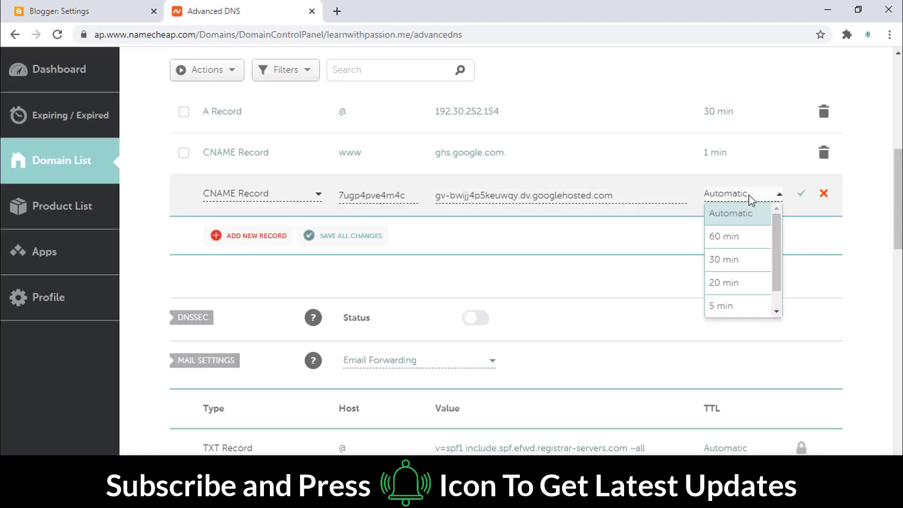
click(722, 308)
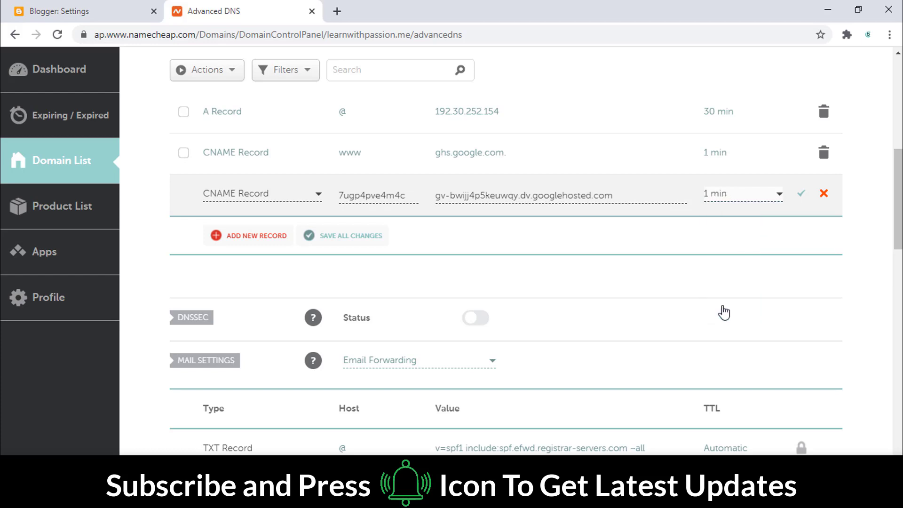
click(802, 196)
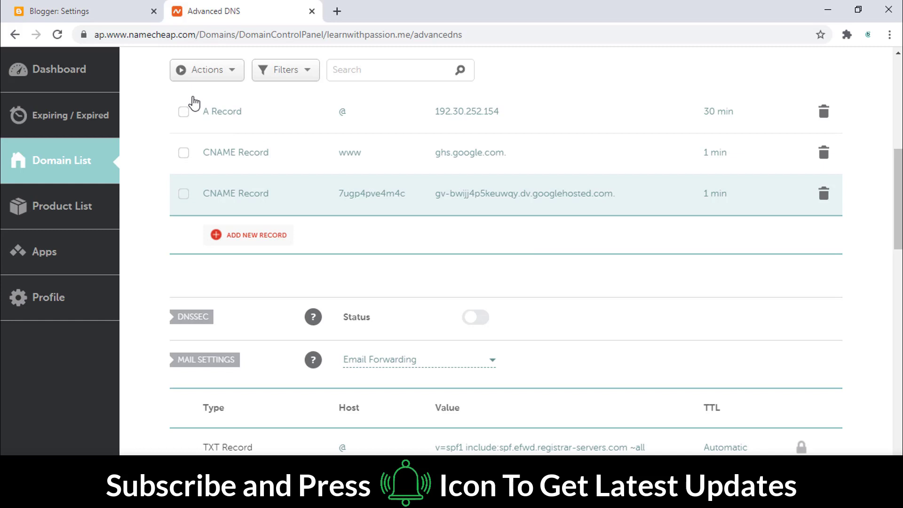
click(57, 35)
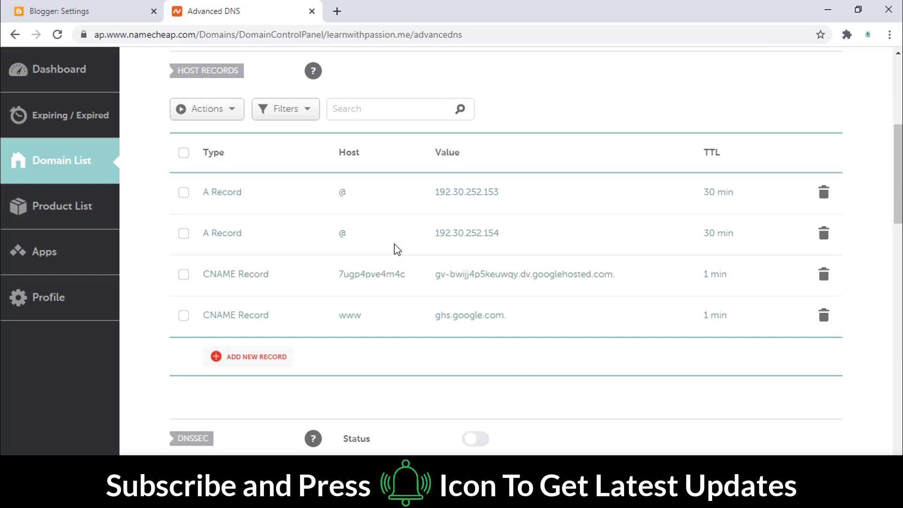
click(87, 6)
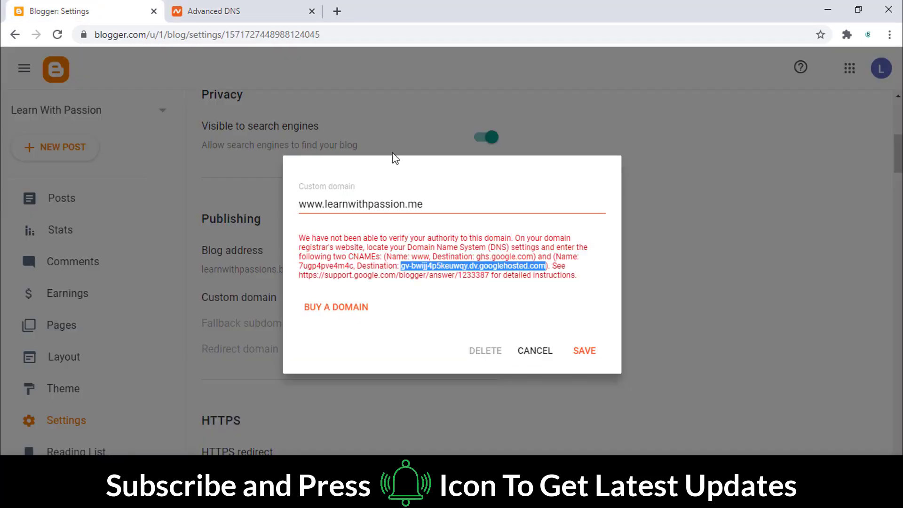
click(583, 358)
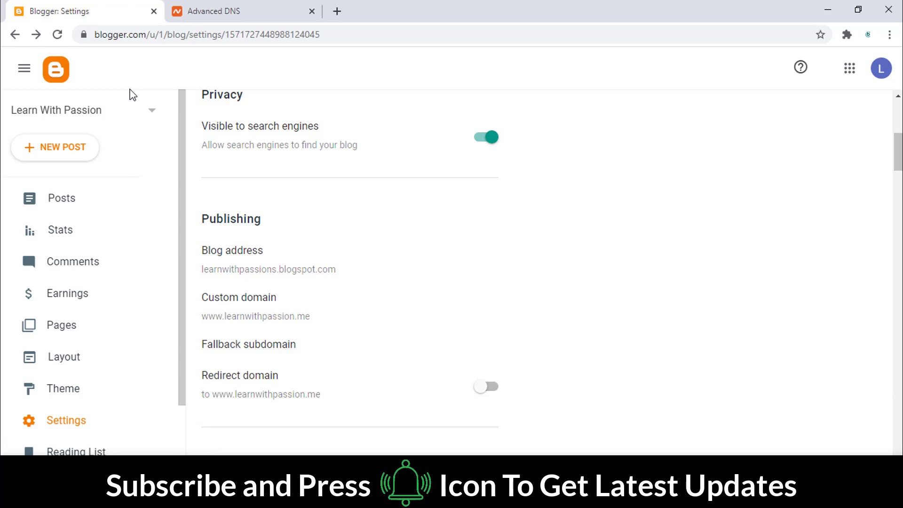
click(56, 34)
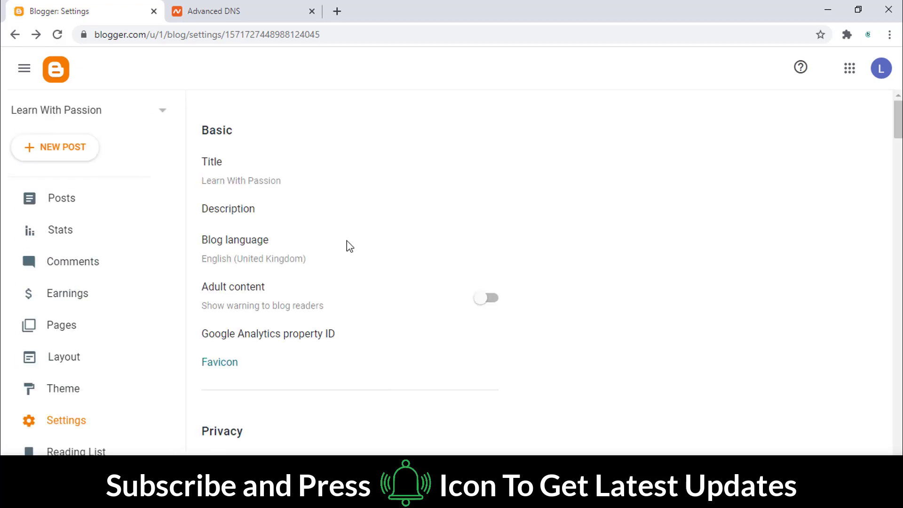
scroll(346, 240, down, 5)
scroll(346, 240, down, 4)
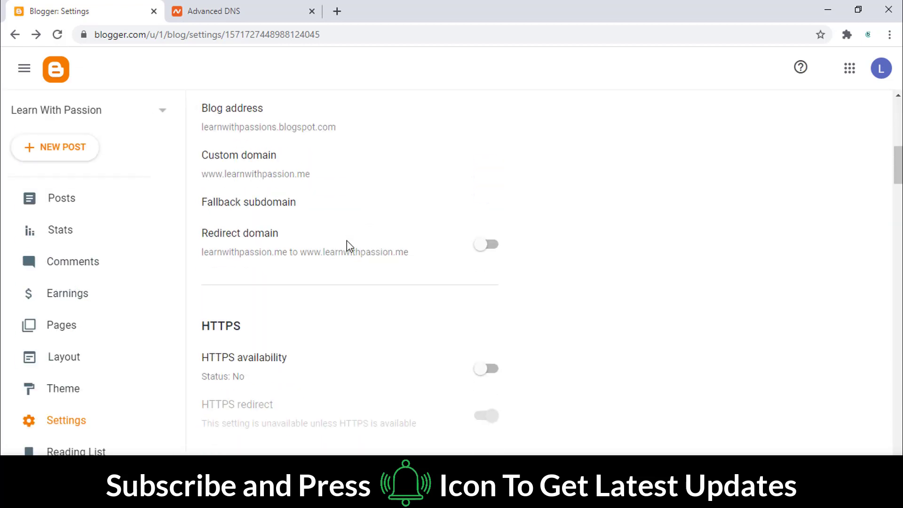
scroll(118, 282, down, 2)
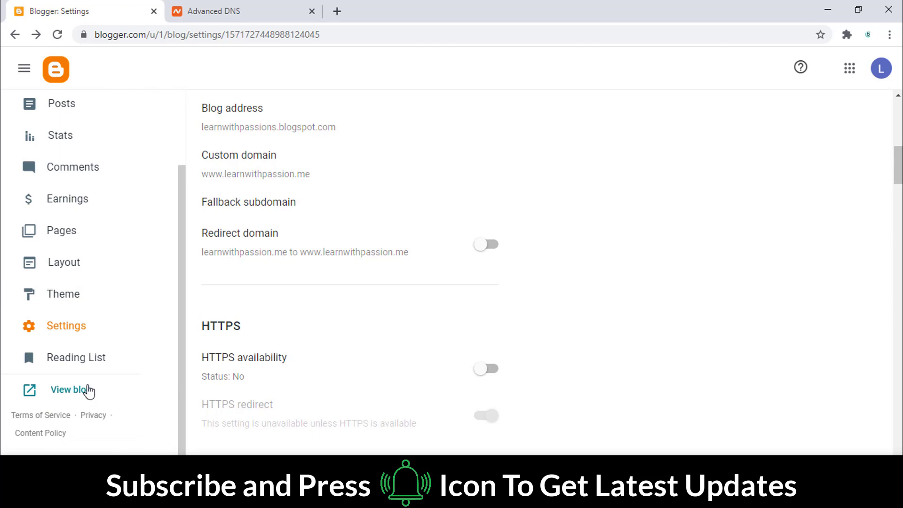
click(89, 390)
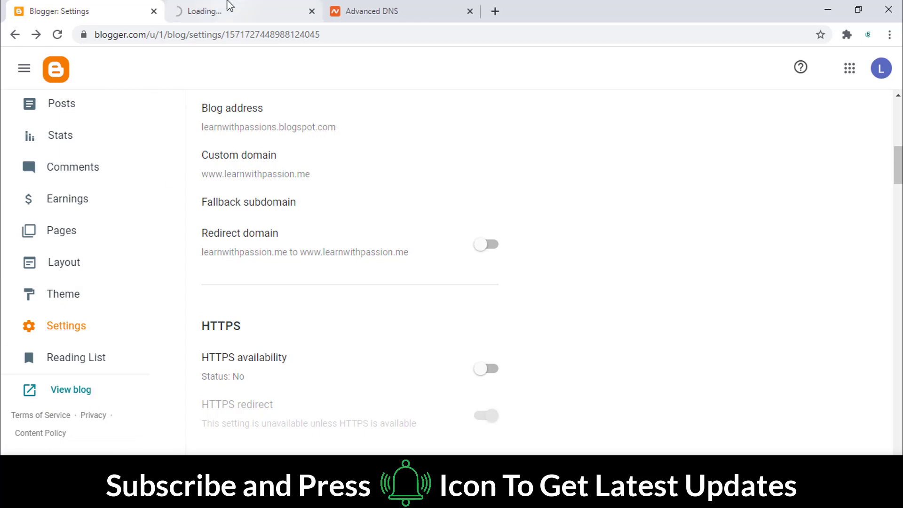
click(228, 6)
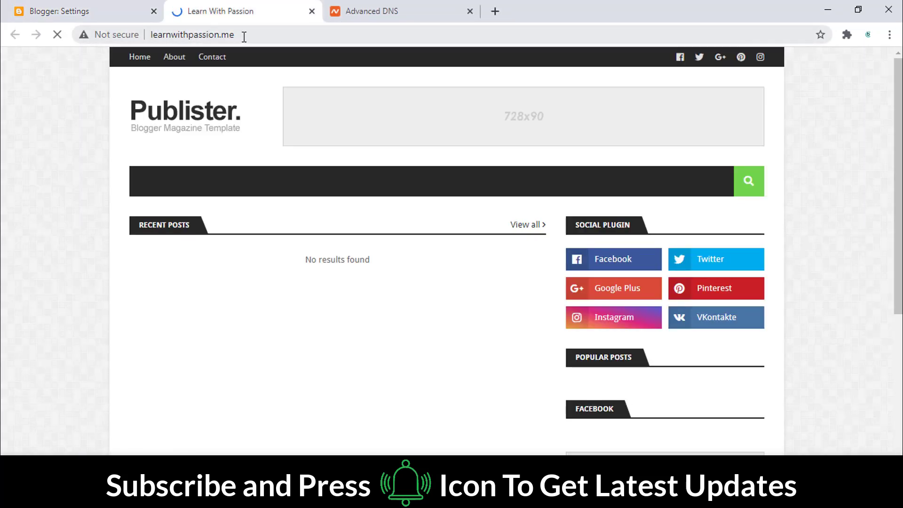
click(244, 36)
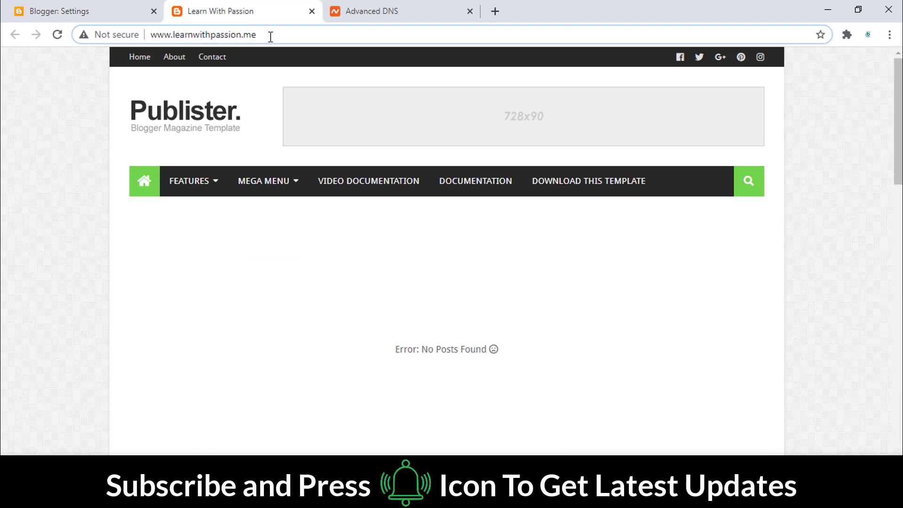
drag(271, 37, 153, 42)
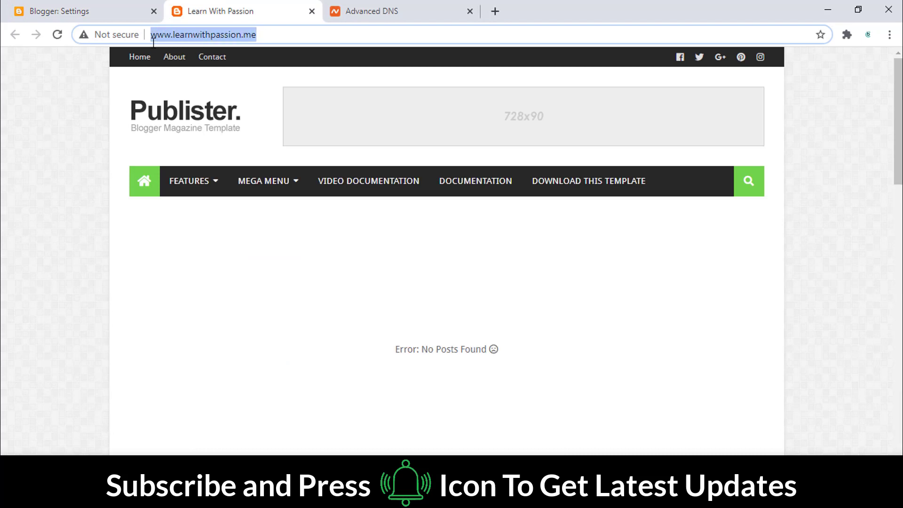
click(241, 35)
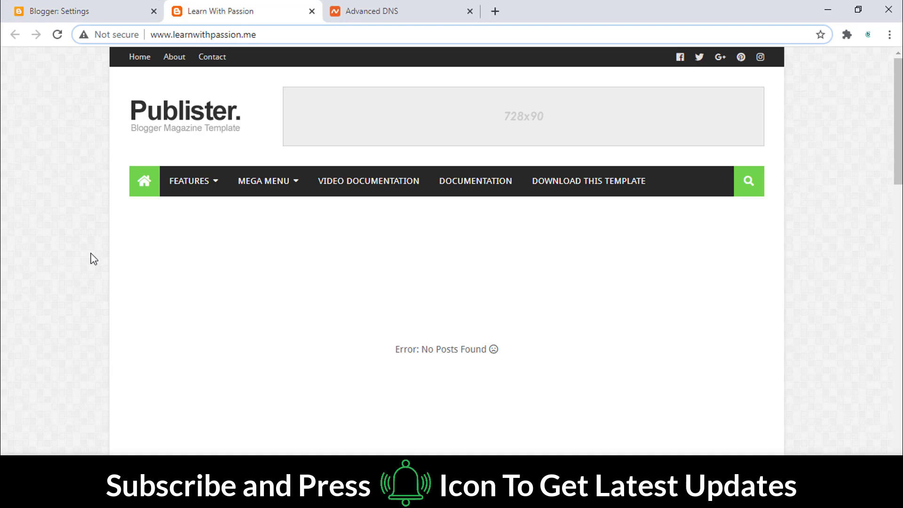
scroll(92, 258, down, 5)
scroll(91, 259, up, 5)
Step: Switch on HTTPS availability in Blogger's settings and reload the blog tab
click(92, 10)
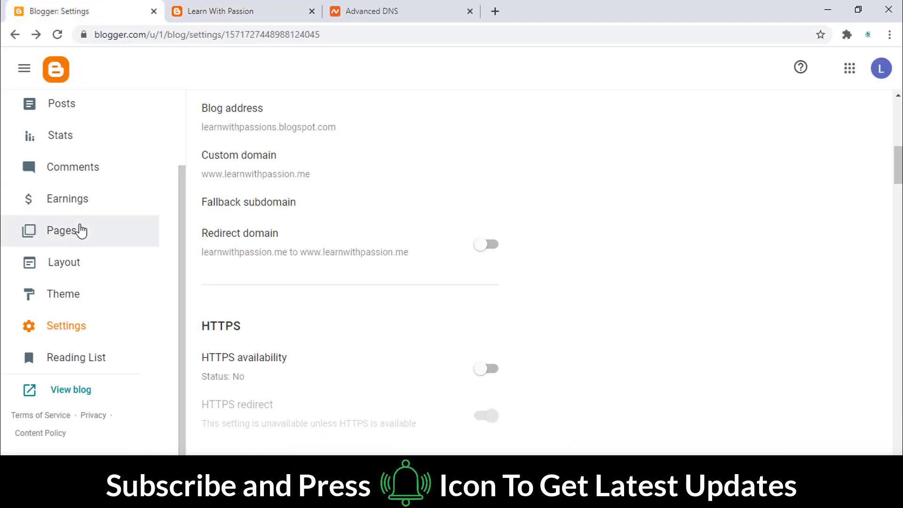
scroll(278, 284, up, 4)
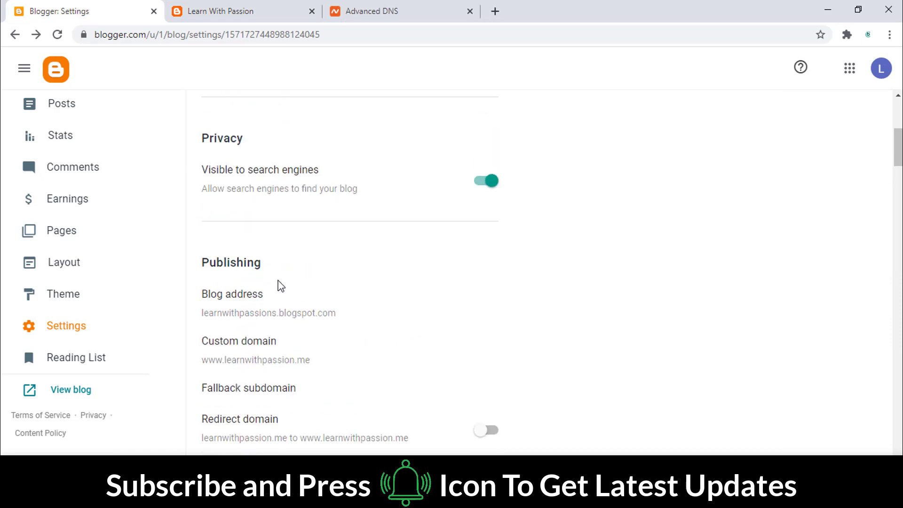
scroll(281, 286, up, 6)
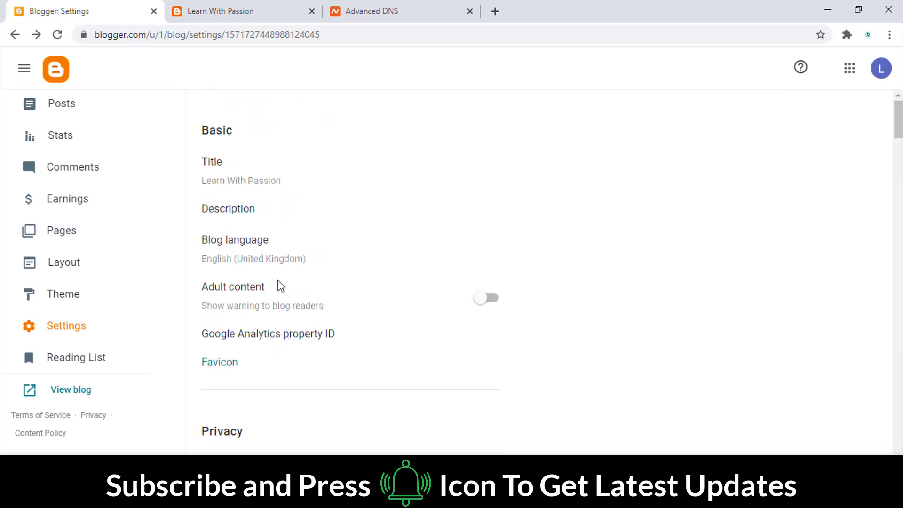
scroll(281, 285, down, 7)
scroll(281, 286, down, 4)
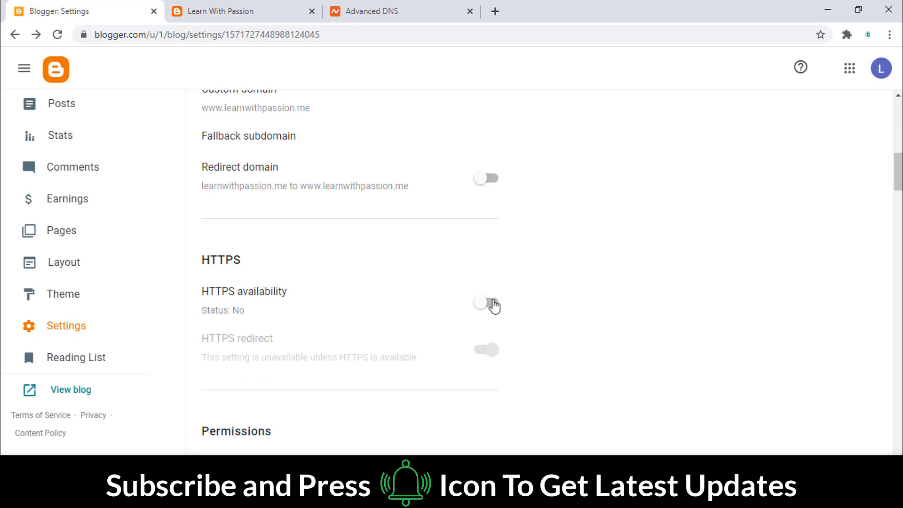
click(492, 304)
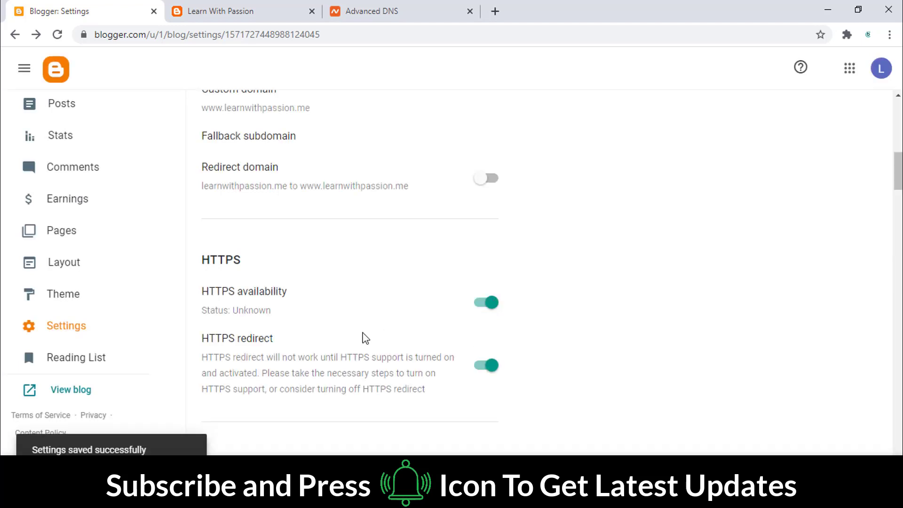
click(261, 10)
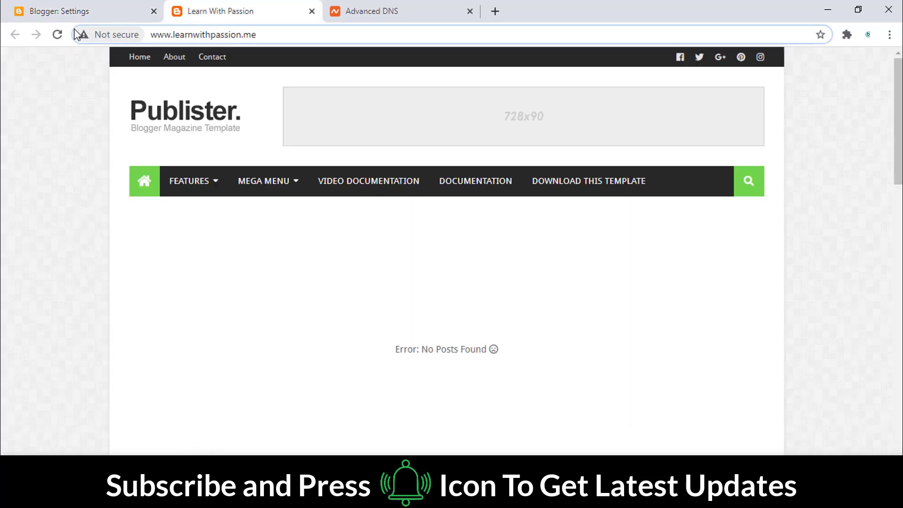
click(57, 35)
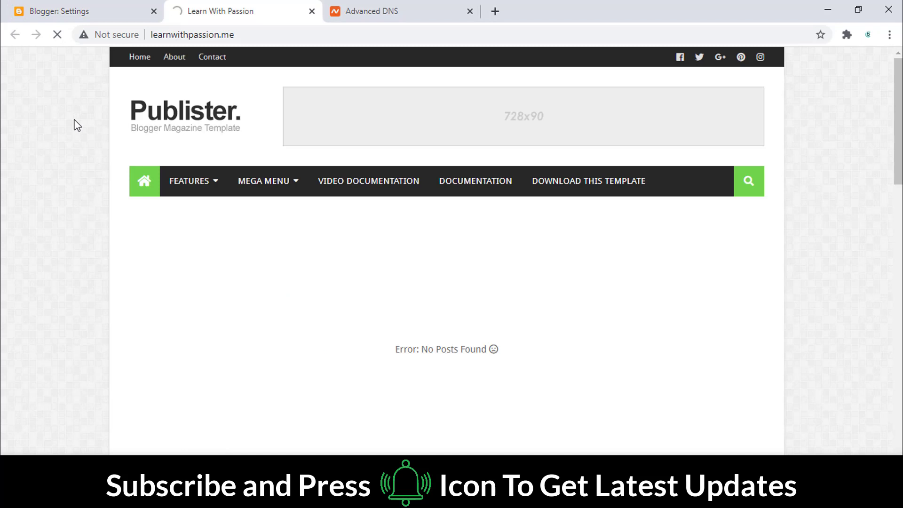
key(ctrl+shift+Tab)
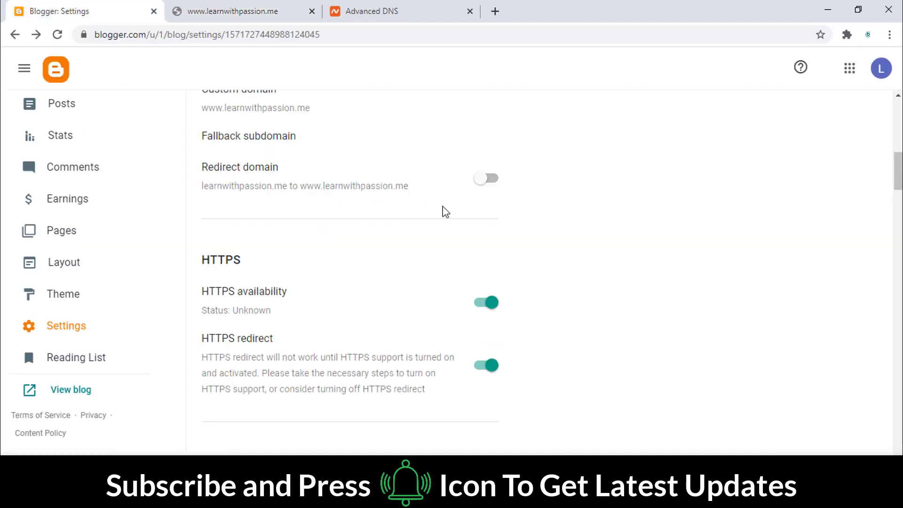
click(489, 179)
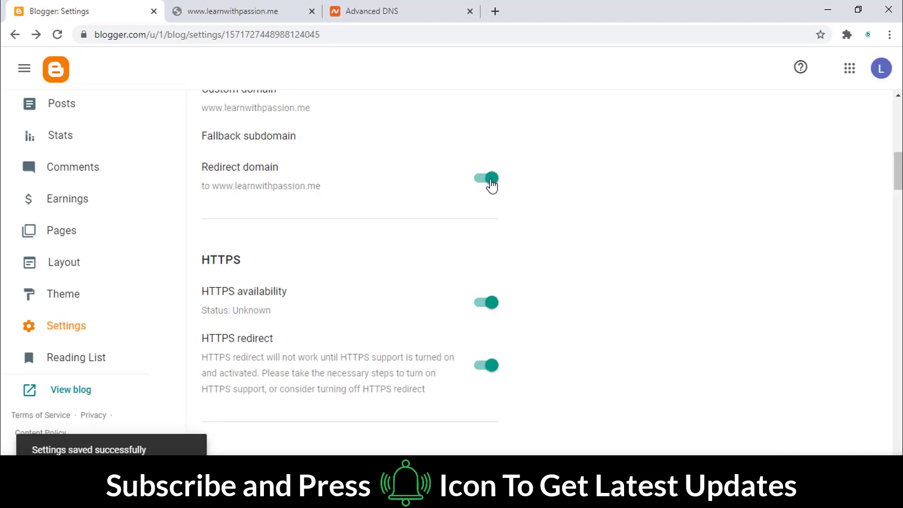
click(58, 36)
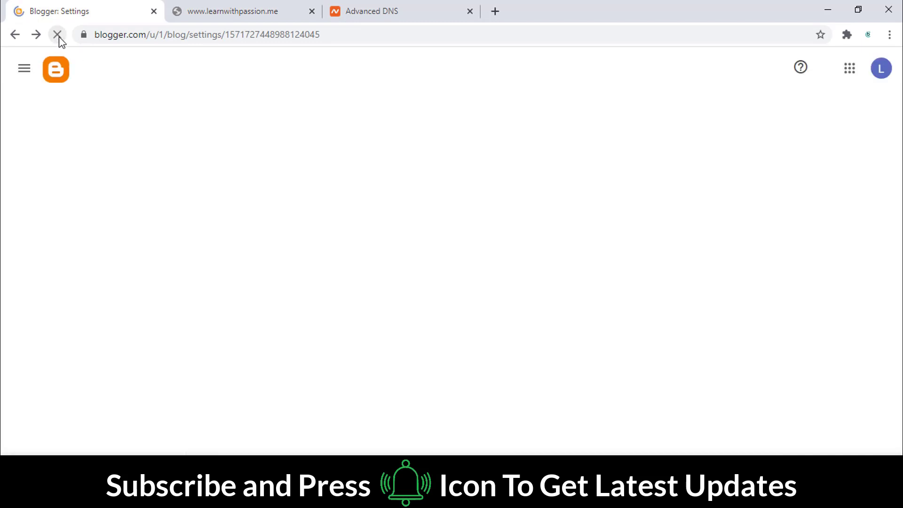
click(208, 12)
click(56, 36)
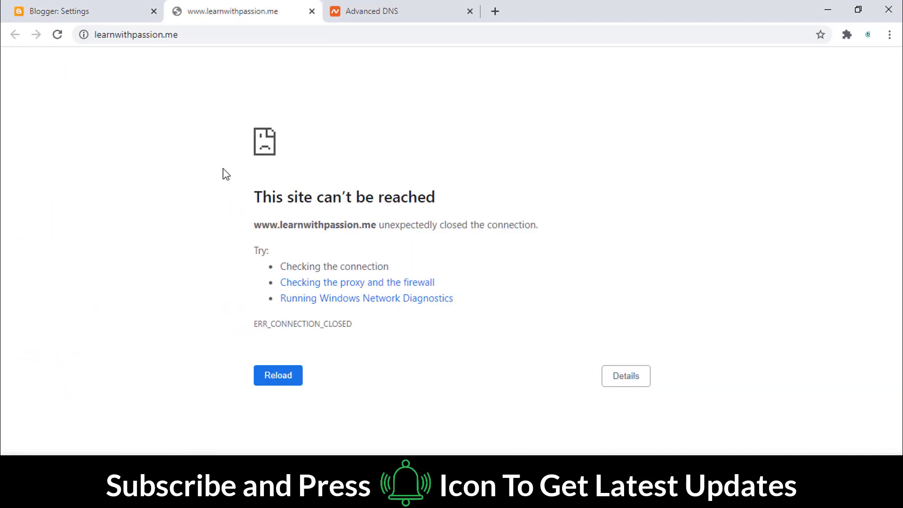
Step: Close the failed blog tab and watch HTTPS availability change from Pending to Available
click(312, 11)
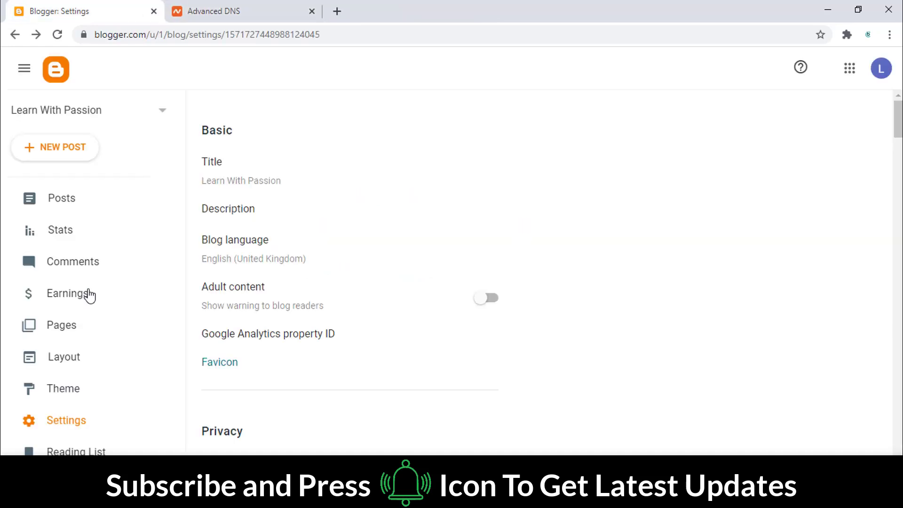
scroll(118, 348, down, 2)
scroll(314, 395, down, 5)
scroll(329, 367, down, 5)
key(ctrl+shift+t)
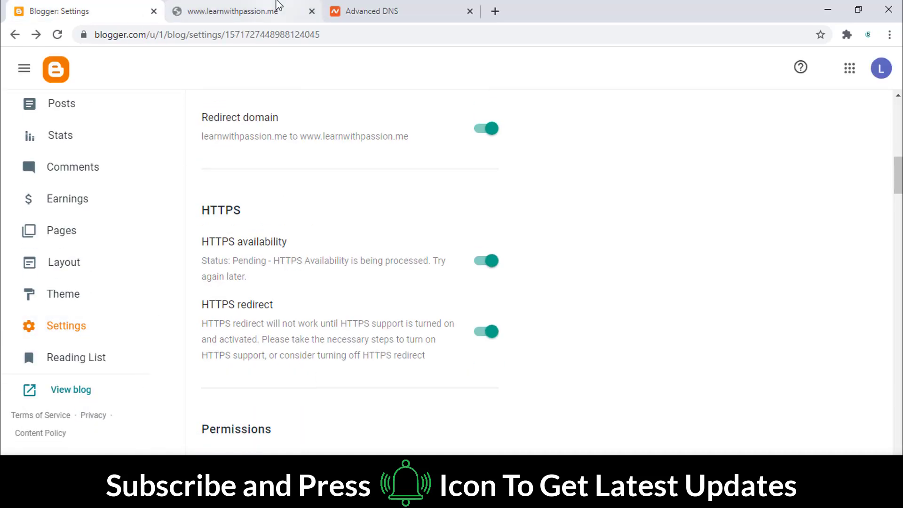
click(309, 10)
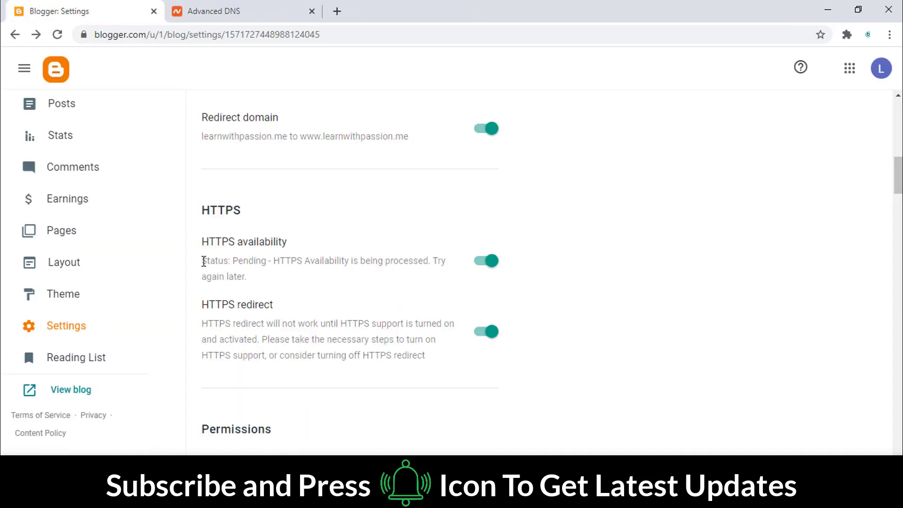
drag(203, 261, 446, 278)
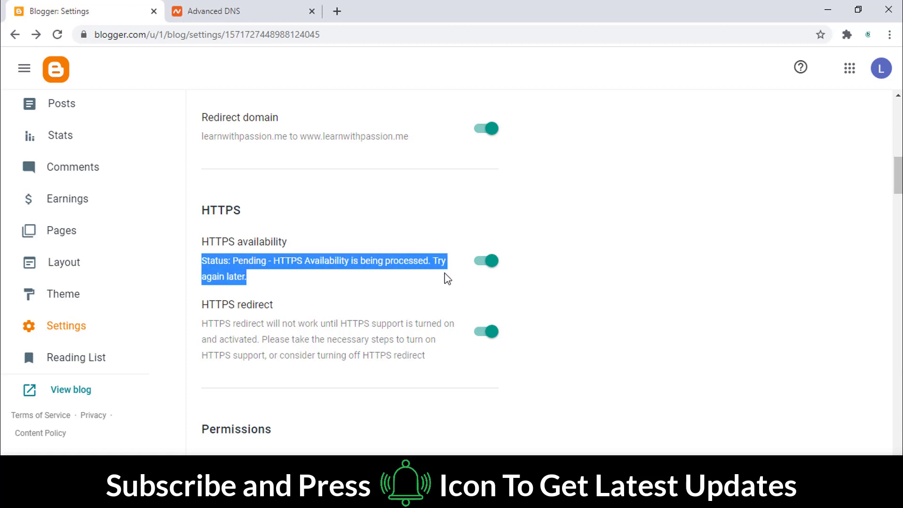
click(432, 279)
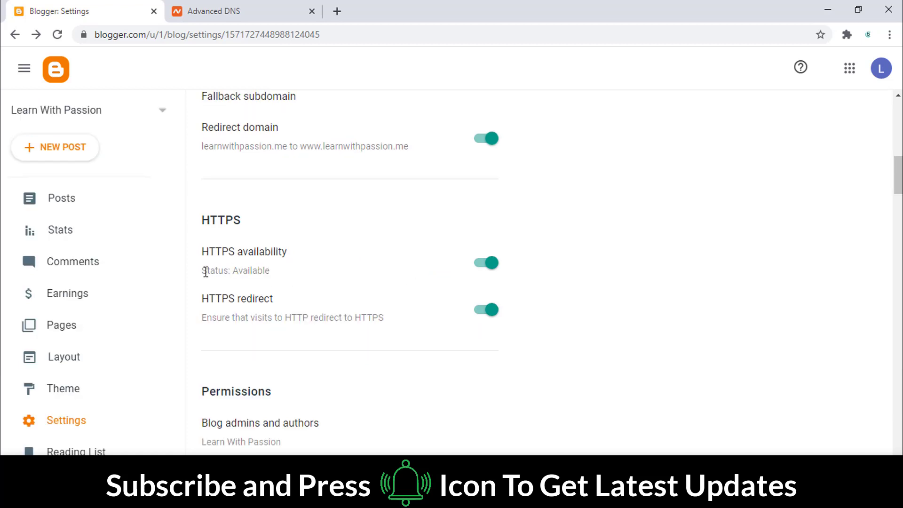
drag(203, 270, 288, 284)
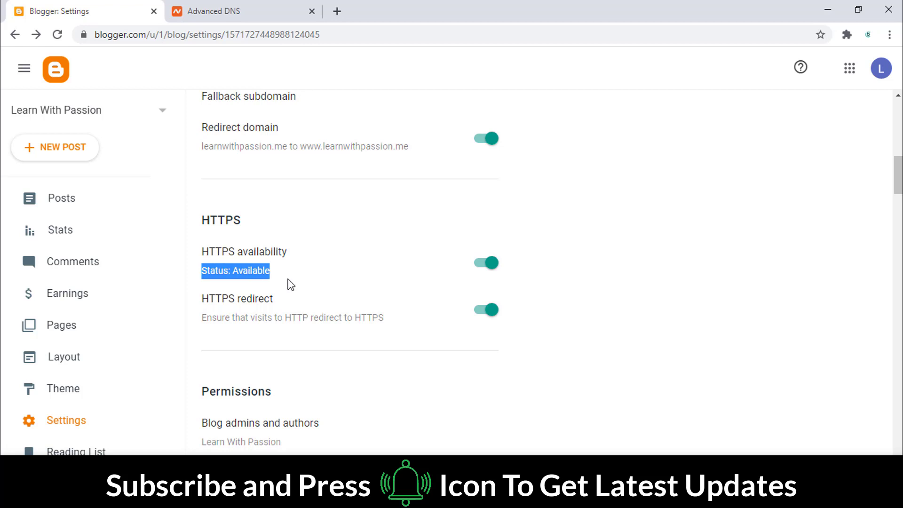
click(288, 284)
Step: Reopen the live blog via View blog in a new tab
scroll(137, 391, down, 2)
click(70, 389)
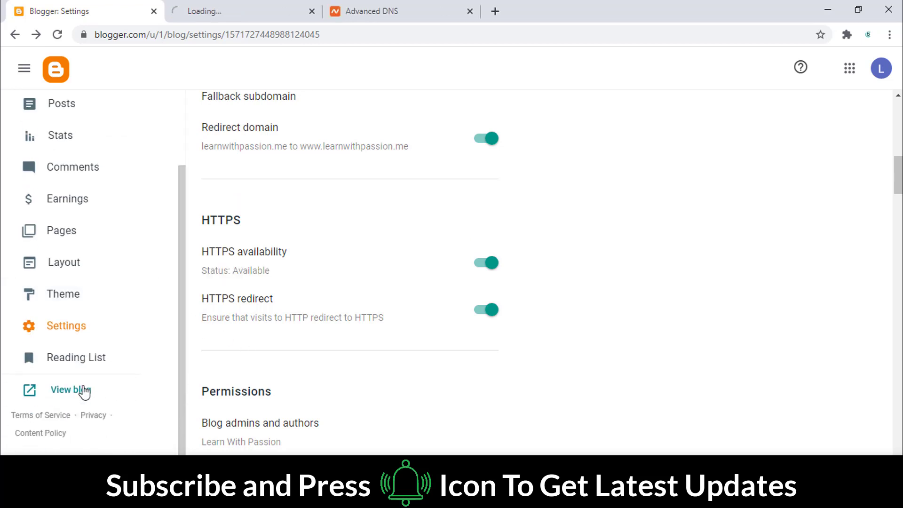
click(257, 6)
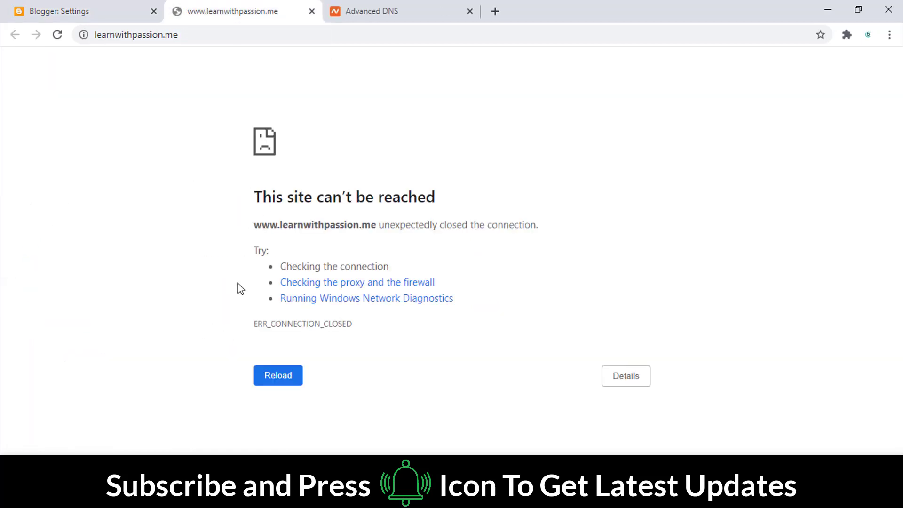
Step: Go to the Advanced DNS settings for learnwithpassion.me in Namecheap
click(373, 7)
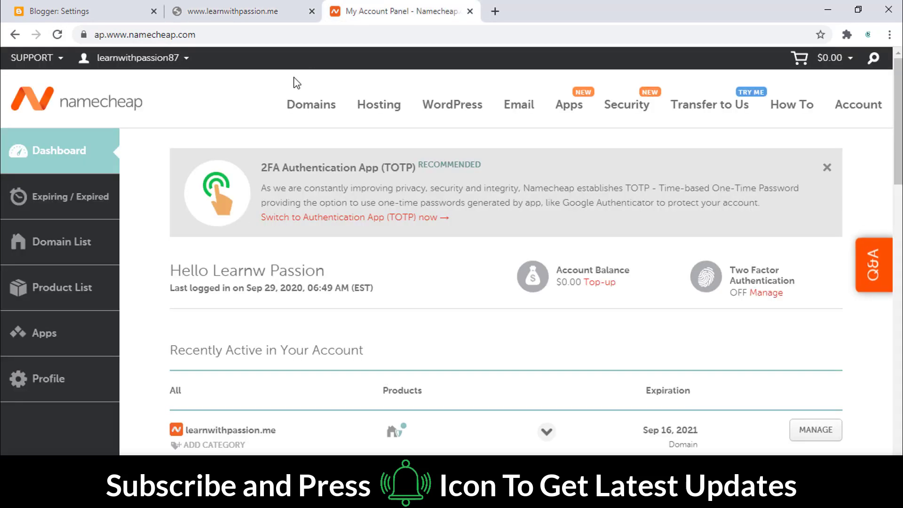
scroll(409, 292, down, 3)
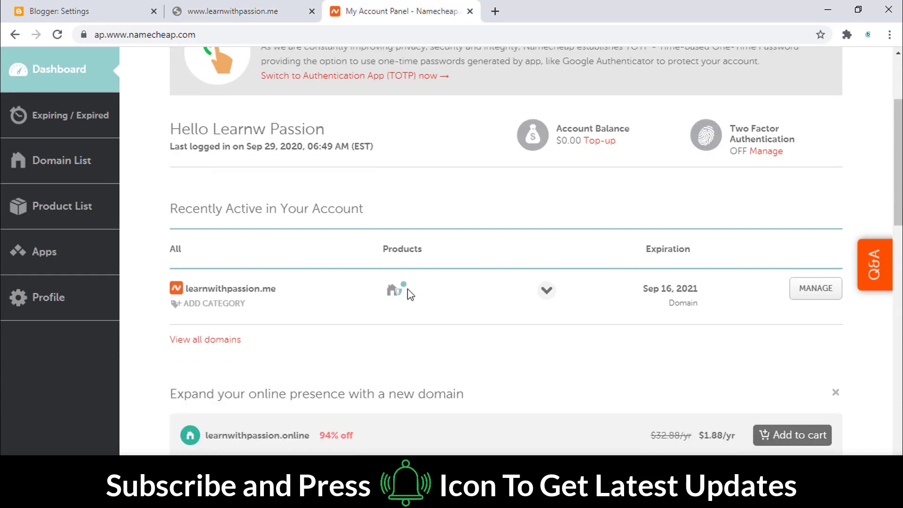
click(806, 297)
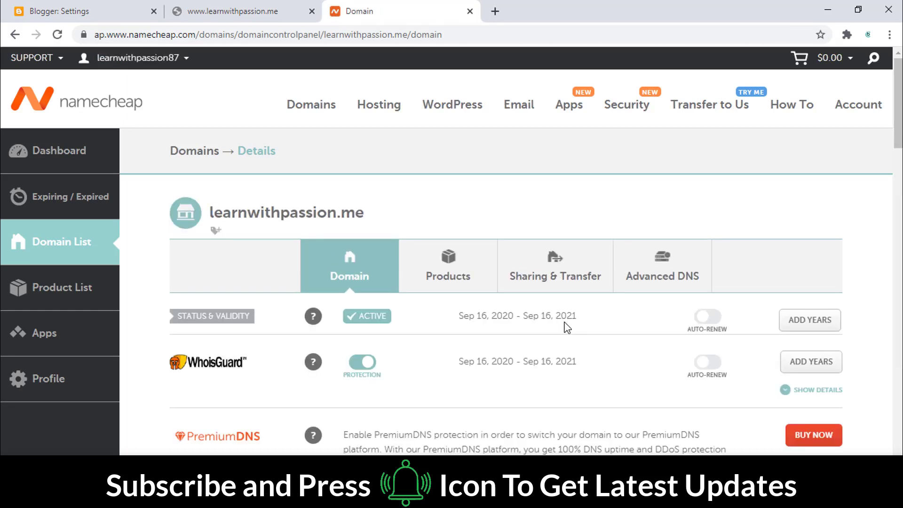
click(652, 282)
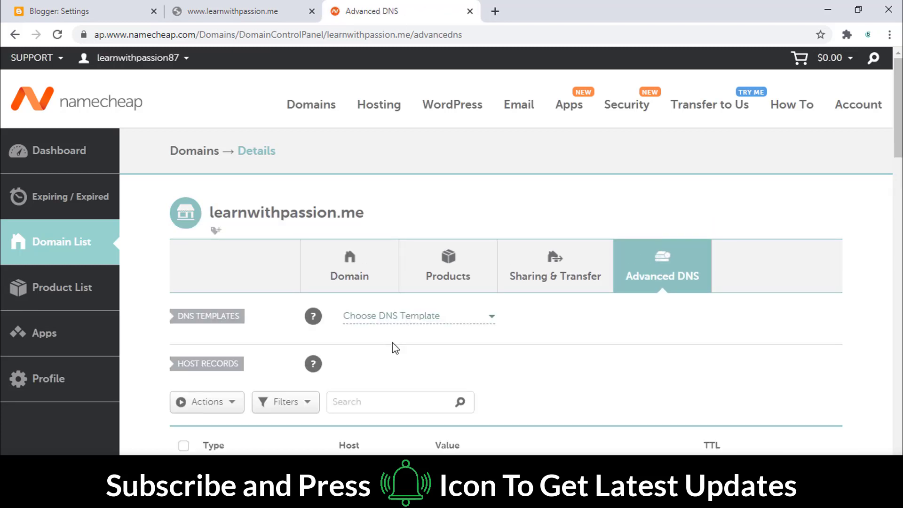
scroll(394, 348, down, 4)
scroll(394, 349, down, 1)
Step: Delete both default @ A records and reload the DNS page
click(824, 245)
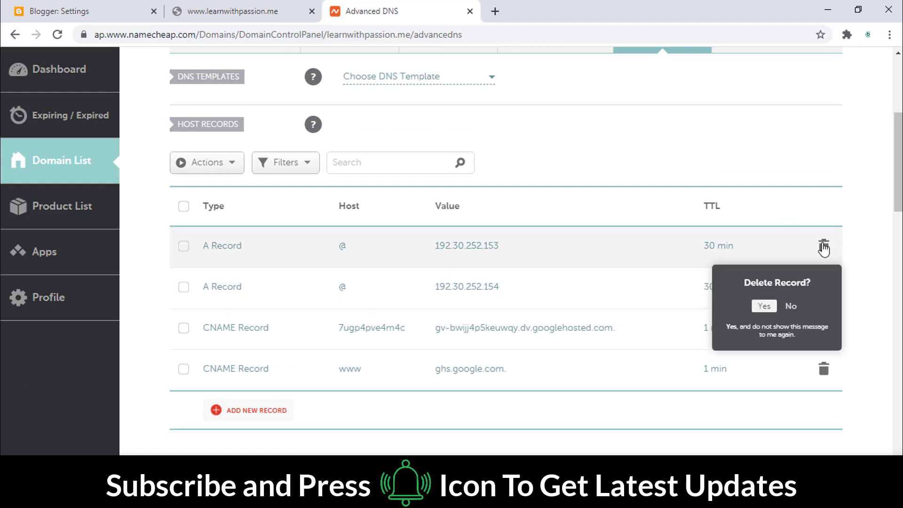
click(760, 305)
click(824, 246)
click(770, 306)
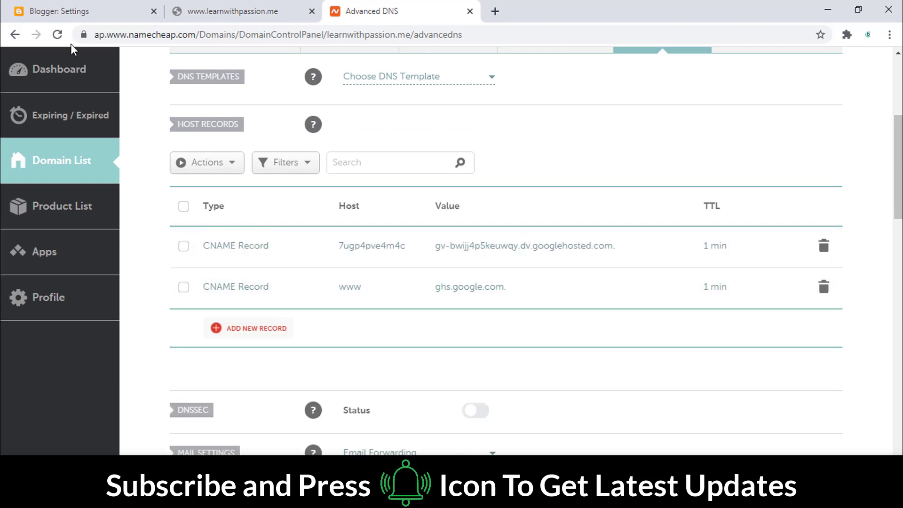
click(57, 36)
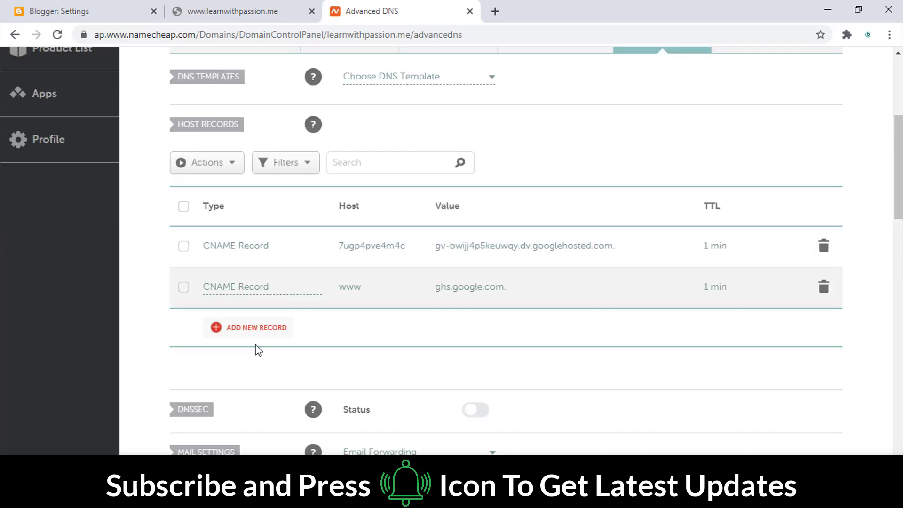
Step: Add an @ A record pointing to 216.239.32.21
click(260, 328)
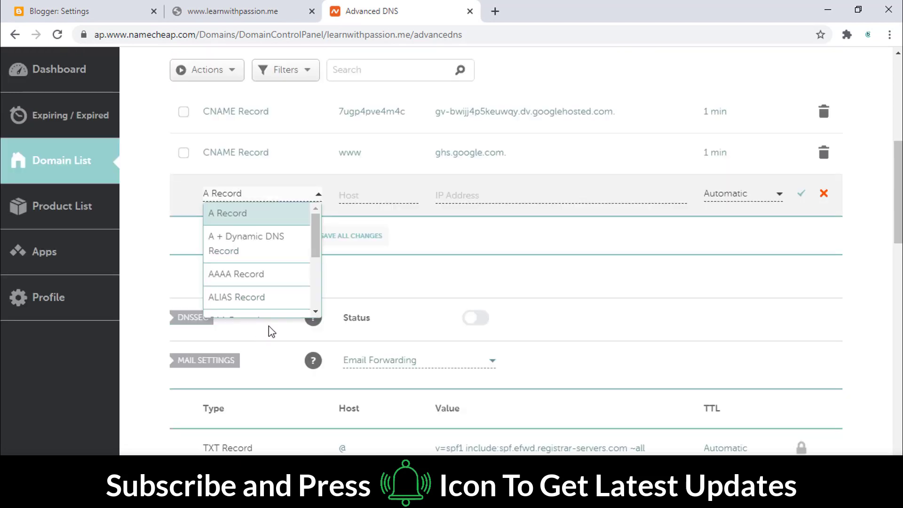
click(369, 197)
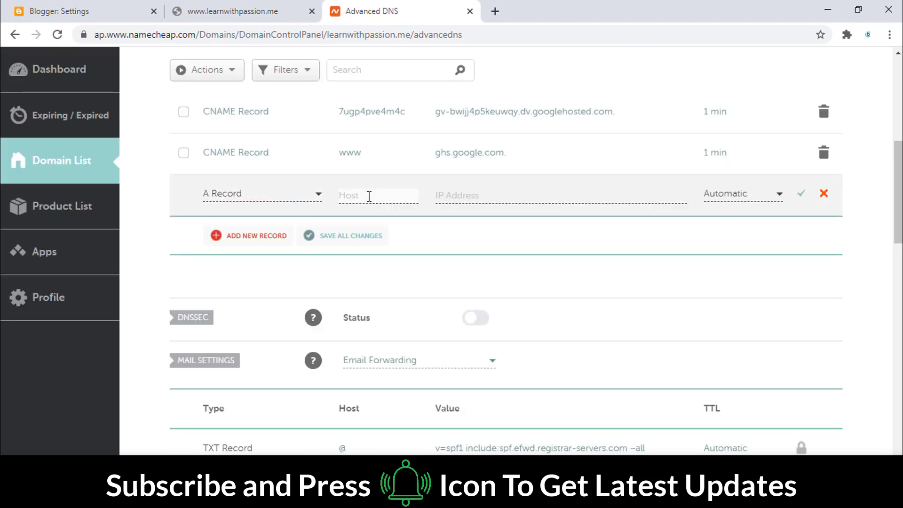
text(@)
click(461, 195)
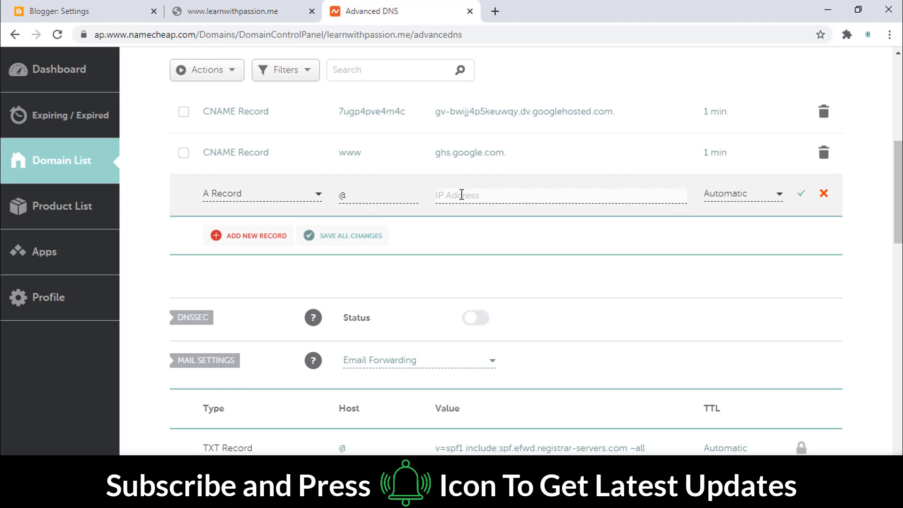
text(216.239.32.21)
click(798, 195)
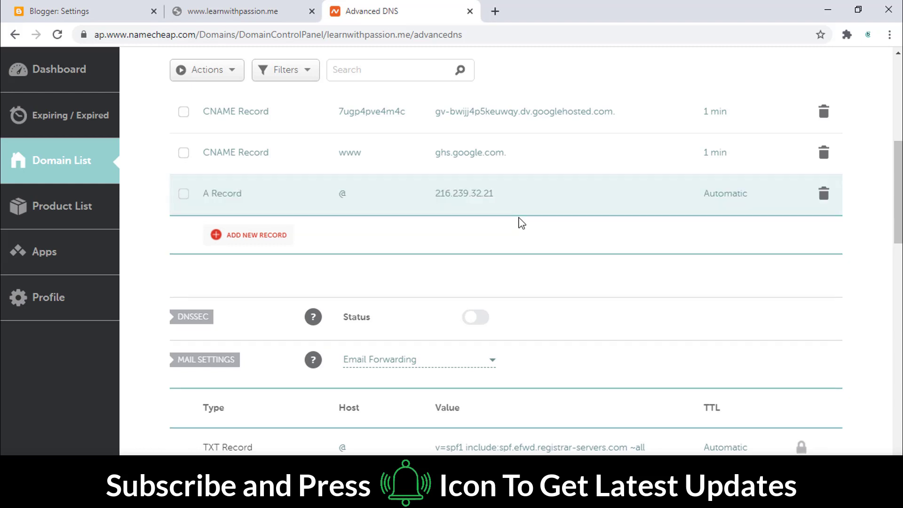
Step: Add a second @ A record pointing to 216.239.34.21
click(275, 239)
click(244, 239)
click(351, 217)
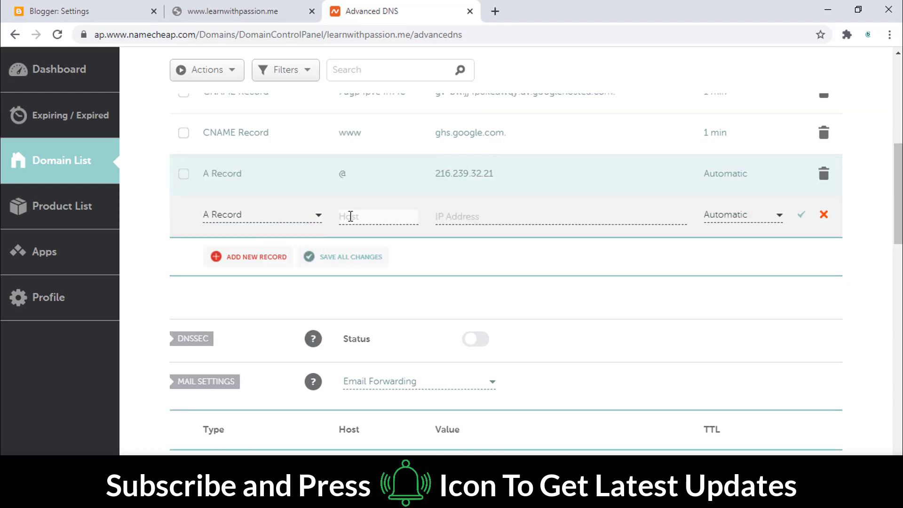
text(@)
click(479, 218)
text(216.239.32.21)
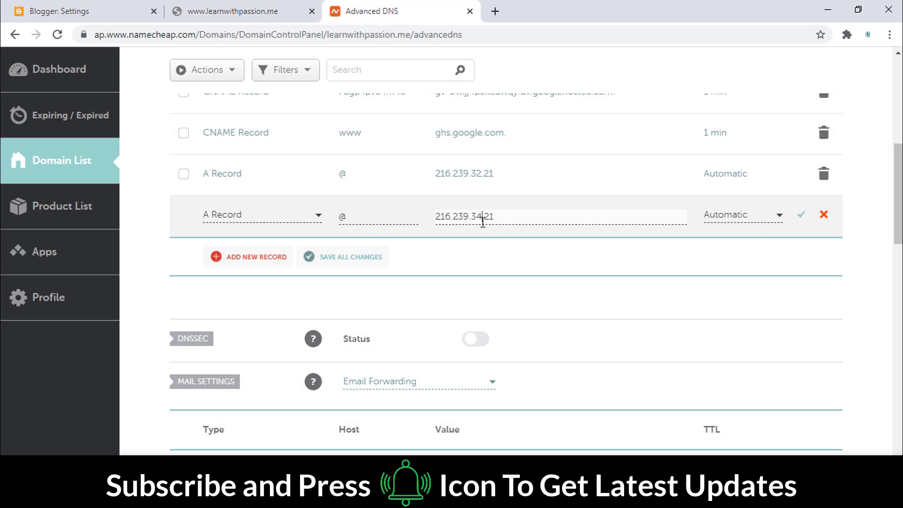
click(801, 216)
Step: Add a third @ A record pointing to 216.239.36.21
click(247, 257)
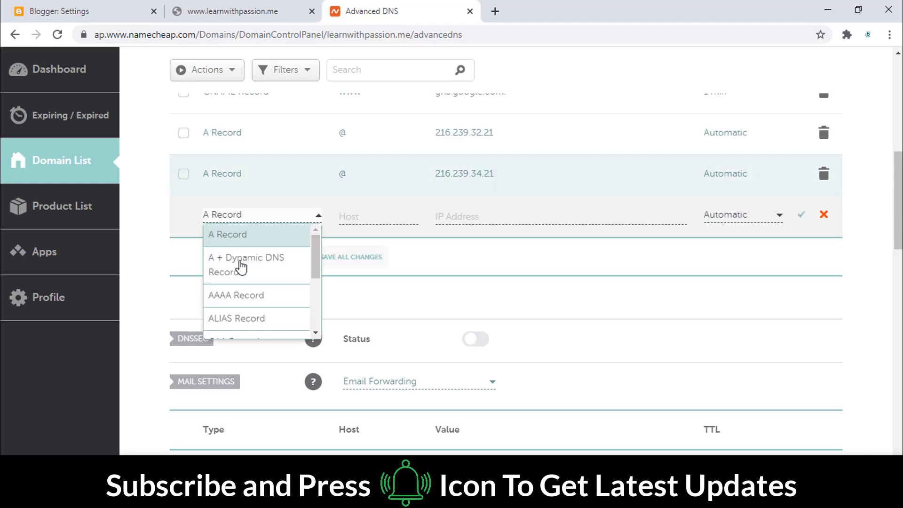
click(232, 238)
click(365, 216)
text(@)
click(468, 214)
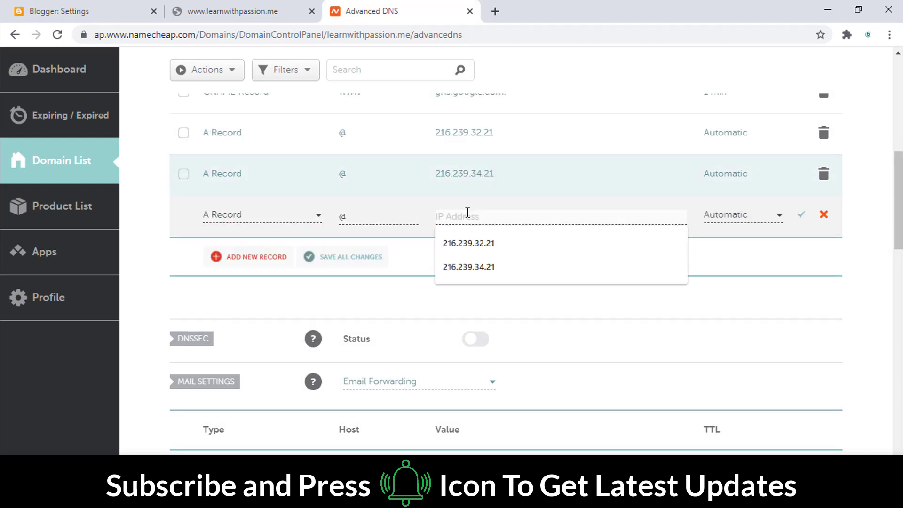
text(216.239.32.21)
key(Left)
key(Left)
key(Left)
key(BackSpace)
text(6)
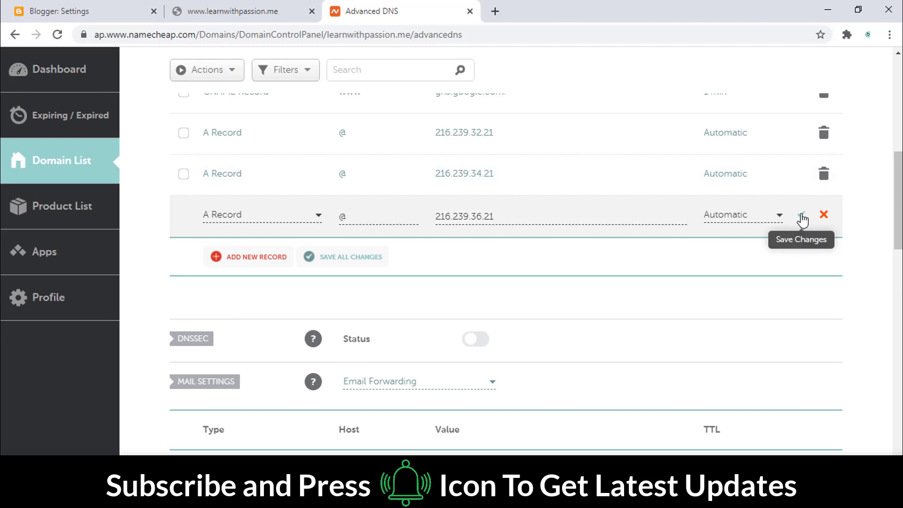
click(802, 217)
Step: Add a fourth @ A record for 216.239.38.21, then reload to confirm all records
click(247, 257)
click(316, 234)
click(362, 217)
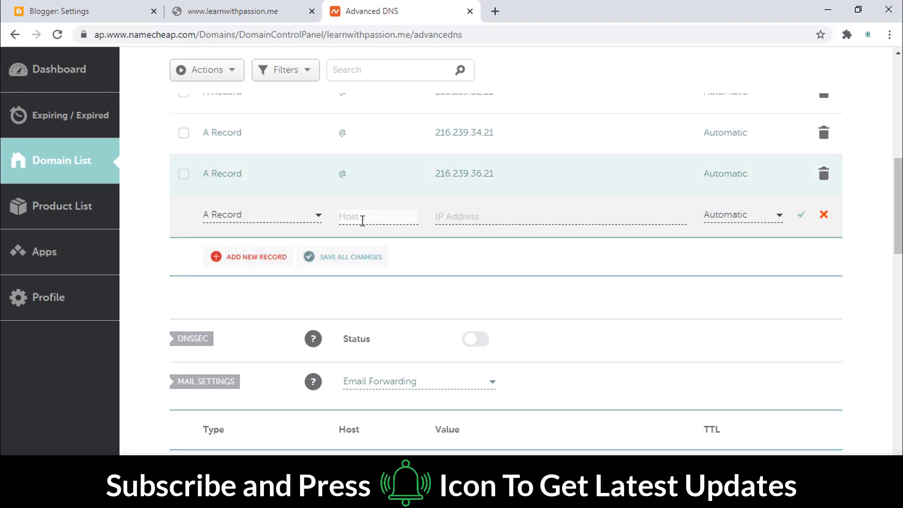
text(@)
click(461, 216)
text(216.239.32.21)
key(Left)
key(Left)
key(Left)
key(BackSpace)
text(8)
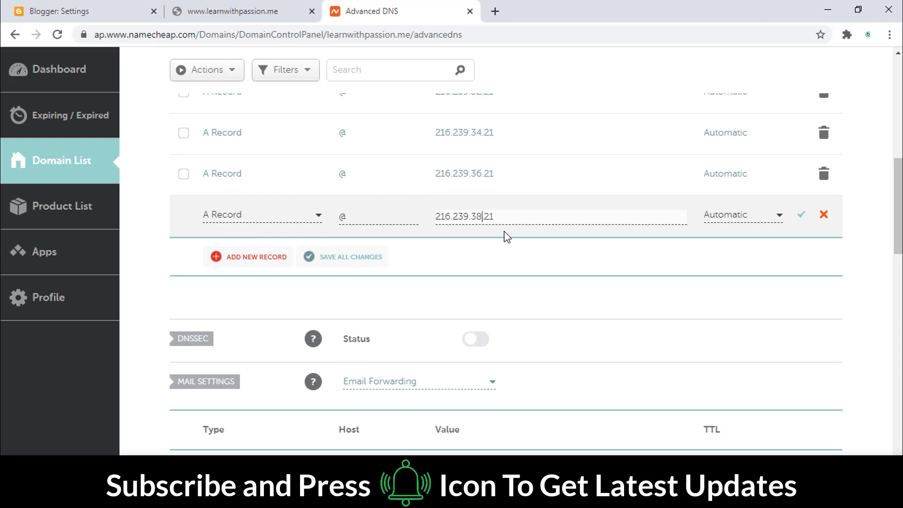
click(802, 216)
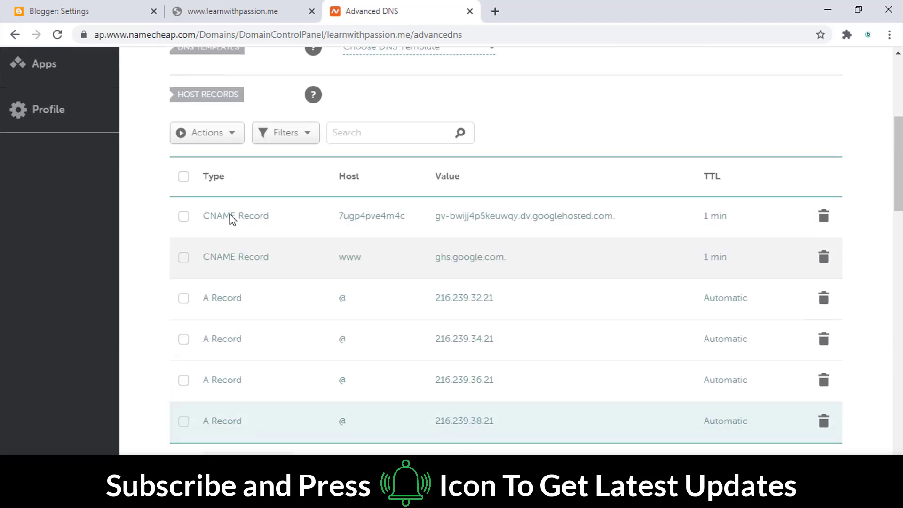
click(57, 35)
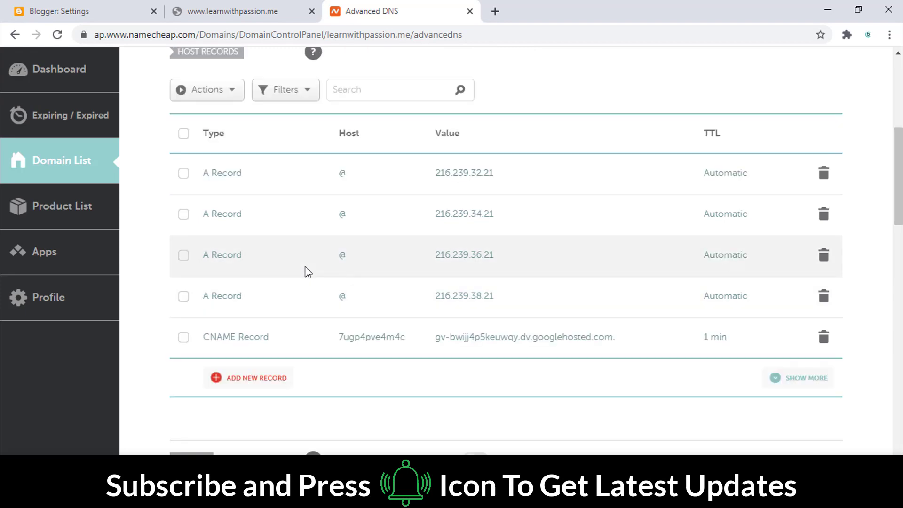
Step: Reload Blogger Settings and check that HTTPS is now available for the blog
click(59, 11)
click(58, 34)
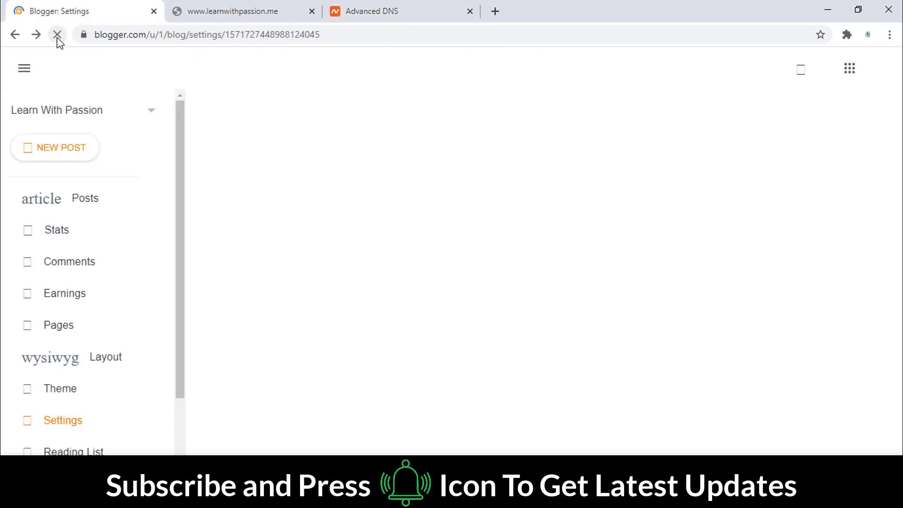
scroll(270, 246, down, 12)
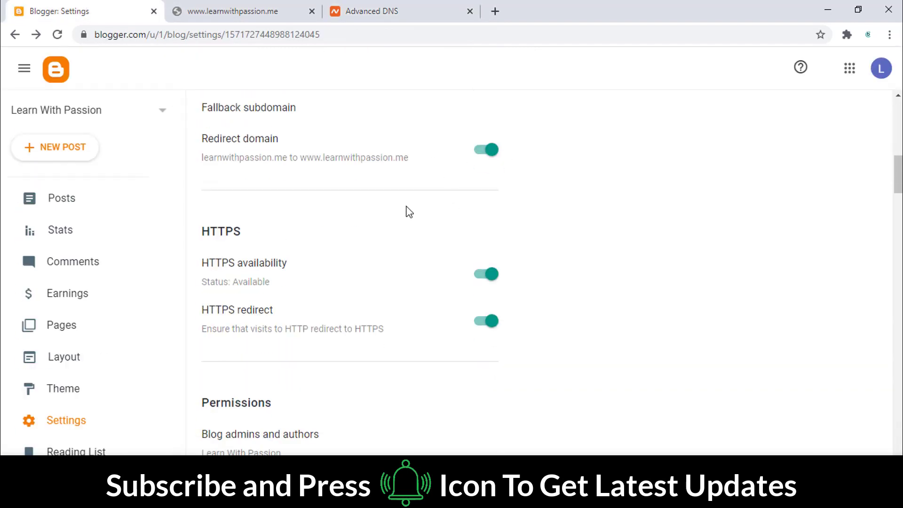
Step: Reload learnwithpassion.me so the blog loads over HTTPS
click(266, 9)
click(58, 35)
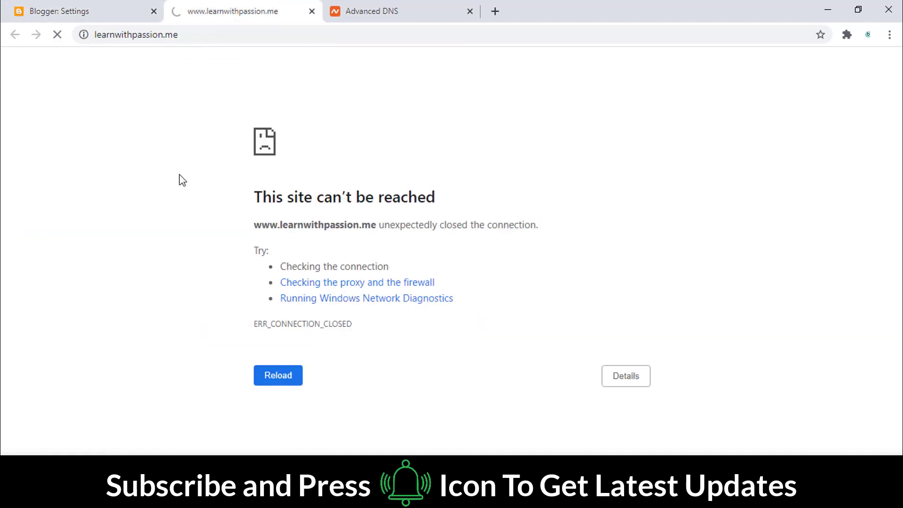
click(191, 34)
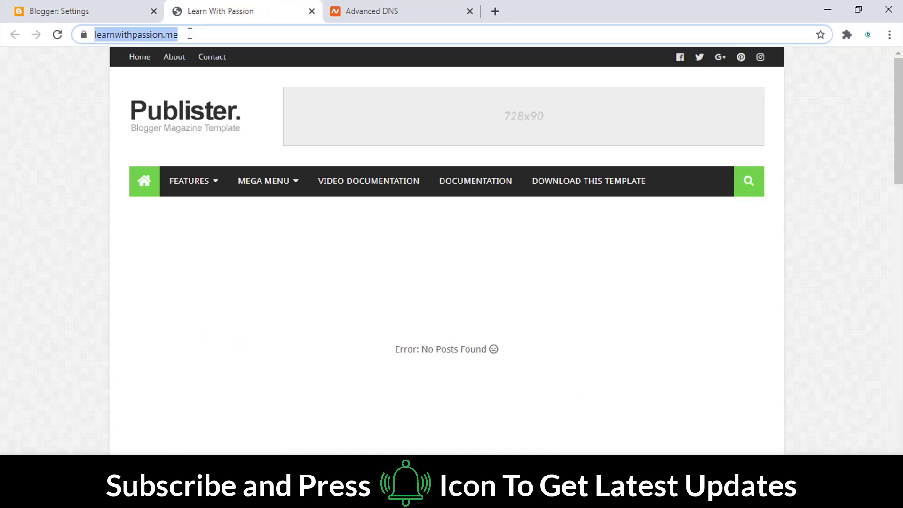
click(58, 91)
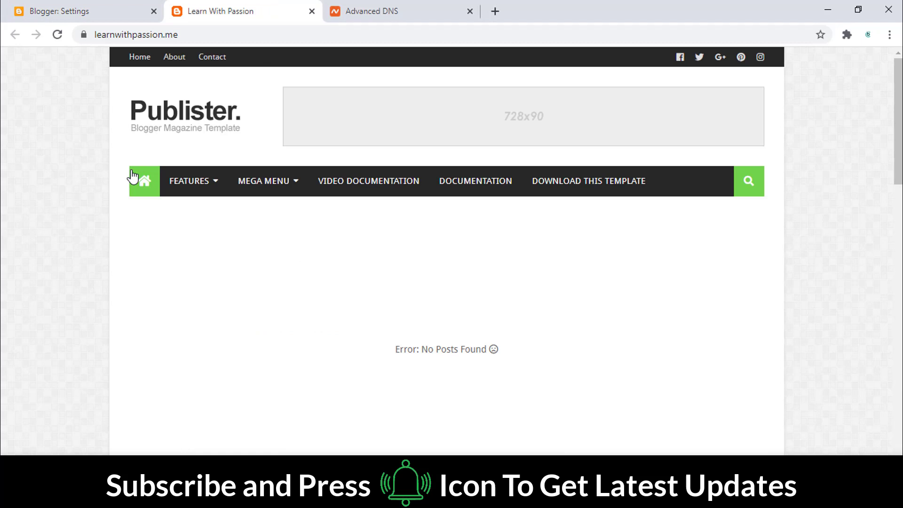